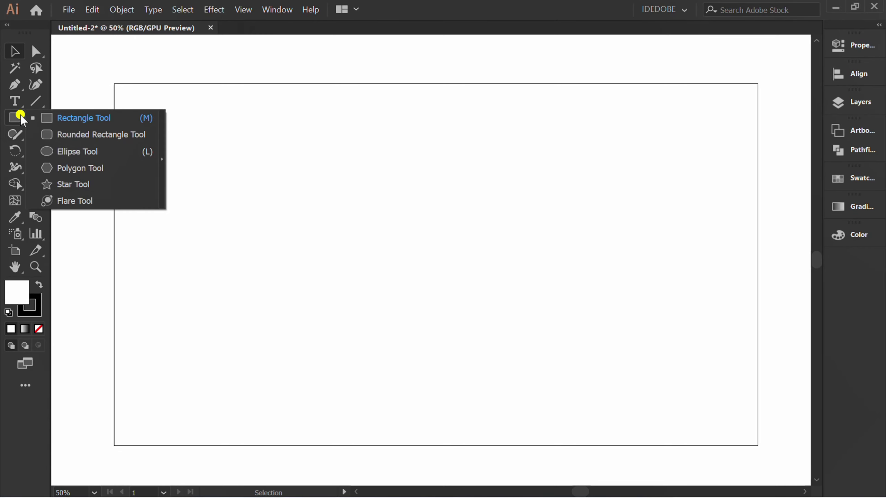
- Draw a rectangle covering the whole artboard and give it a radial gradient fill
{"action": "left_click_drag", "start_coordinate": [114, 84], "coordinate": [758, 447]}
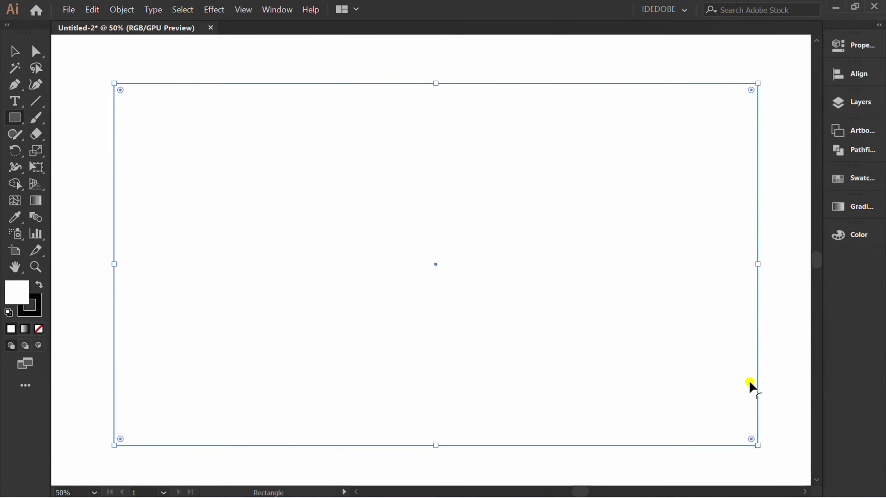
{"action": "left_click", "coordinate": [839, 208]}
{"action": "left_click", "coordinate": [674, 221]}
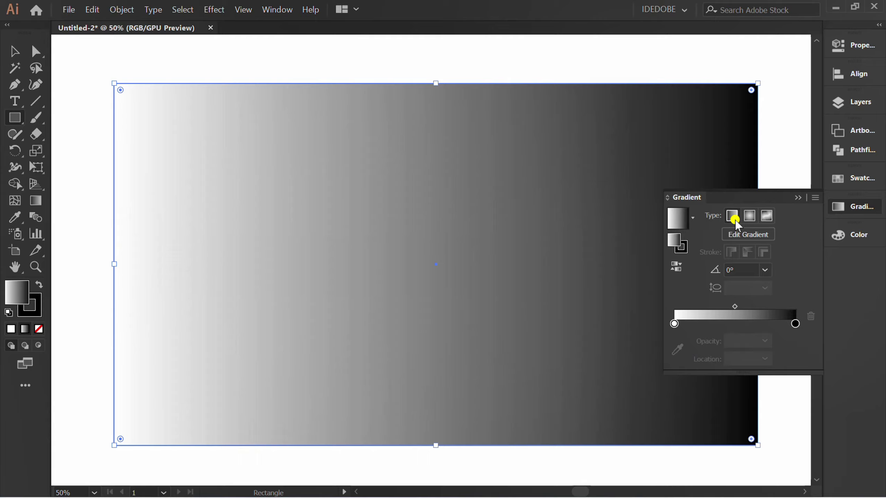
{"action": "left_click", "coordinate": [754, 219]}
- Set the outer gradient stop to blue and the centre stop to cyan, lightened by raising red
{"action": "double_click", "coordinate": [795, 324]}
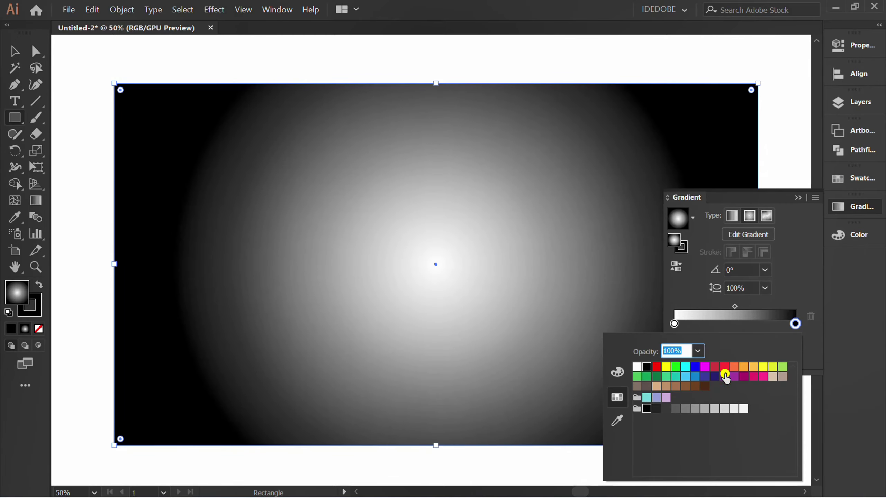
{"action": "left_click", "coordinate": [689, 381]}
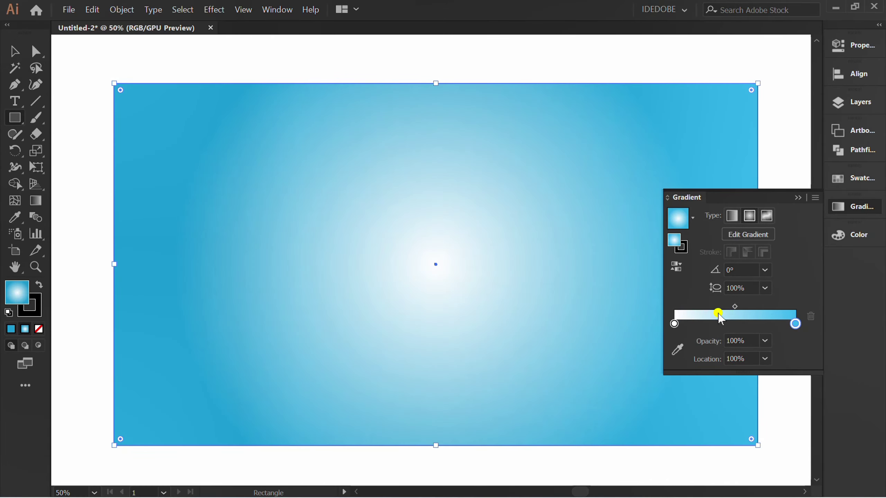
{"action": "double_click", "coordinate": [675, 325]}
{"action": "left_click", "coordinate": [688, 369]}
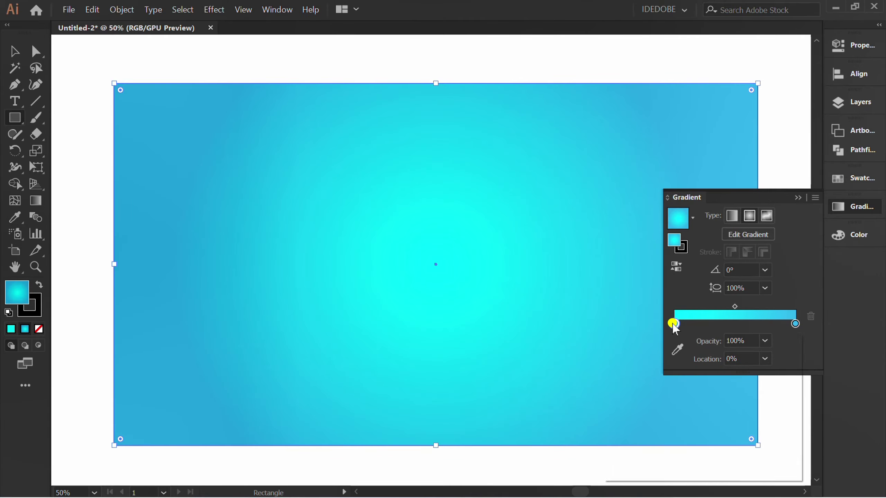
{"action": "double_click", "coordinate": [674, 325]}
{"action": "left_click", "coordinate": [618, 373]}
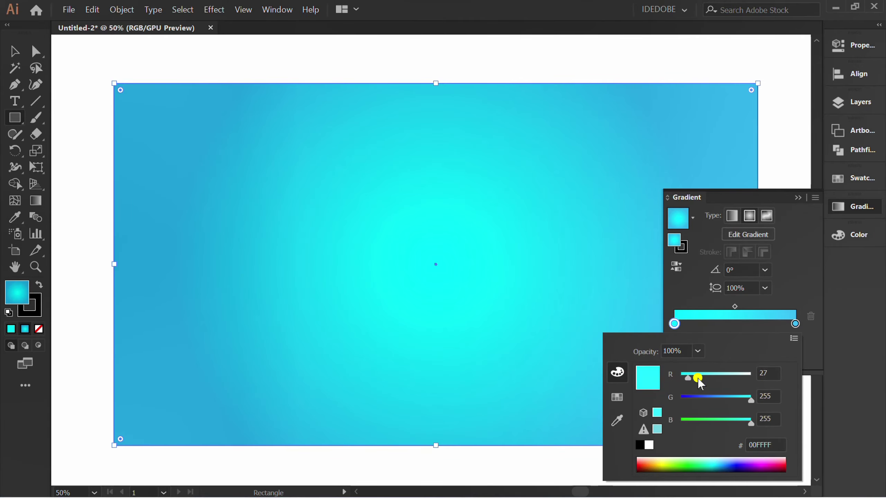
{"action": "left_click_drag", "start_coordinate": [698, 378], "coordinate": [753, 374]}
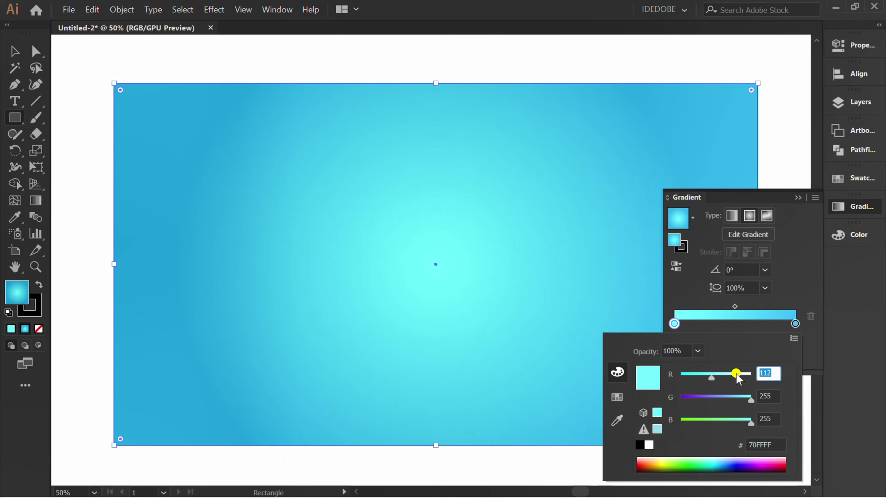
- Set the centre stop's red value to 100 for a pale cyan
{"action": "type", "text": "100"}
{"action": "left_click", "coordinate": [799, 276]}
{"action": "left_click", "coordinate": [798, 197]}
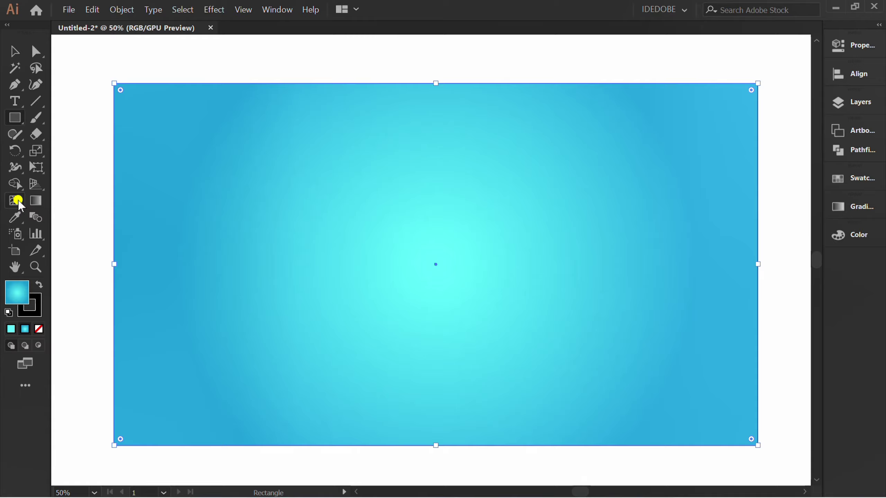
- Stretch the radial gradient past the rectangle and flatten it into a wide ellipse
{"action": "left_click", "coordinate": [35, 201]}
{"action": "scroll", "coordinate": [296, 277], "scroll_direction": "down", "scroll_amount": 1}
{"action": "left_click_drag", "start_coordinate": [568, 269], "coordinate": [653, 270]}
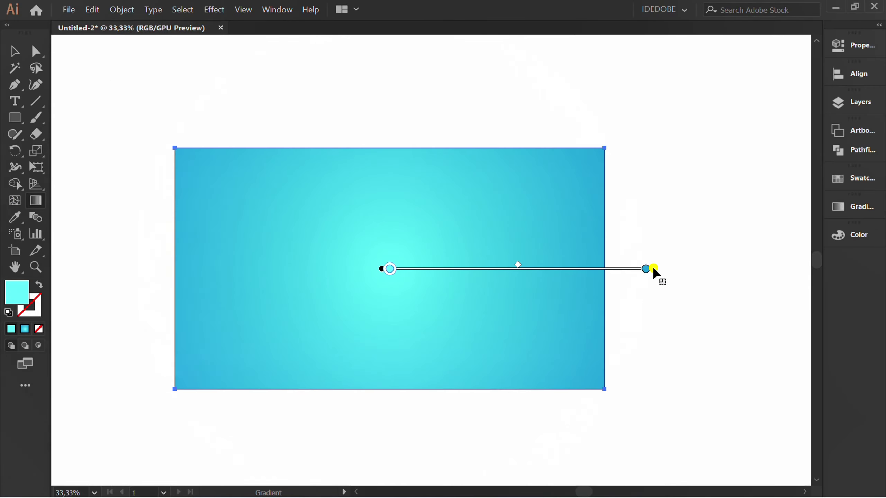
{"action": "scroll", "coordinate": [618, 275], "scroll_direction": "down", "scroll_amount": 1}
{"action": "left_click_drag", "start_coordinate": [447, 80], "coordinate": [447, 121]}
{"action": "key", "text": "v"}
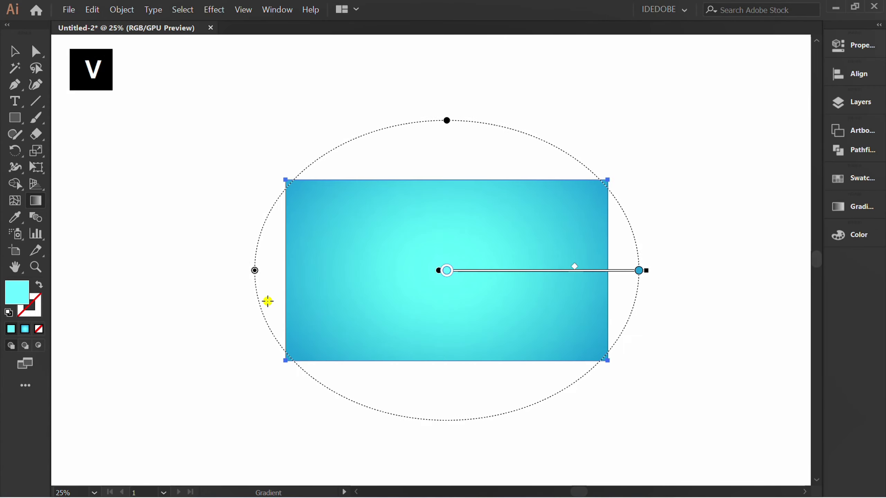
{"action": "left_click", "coordinate": [268, 301]}
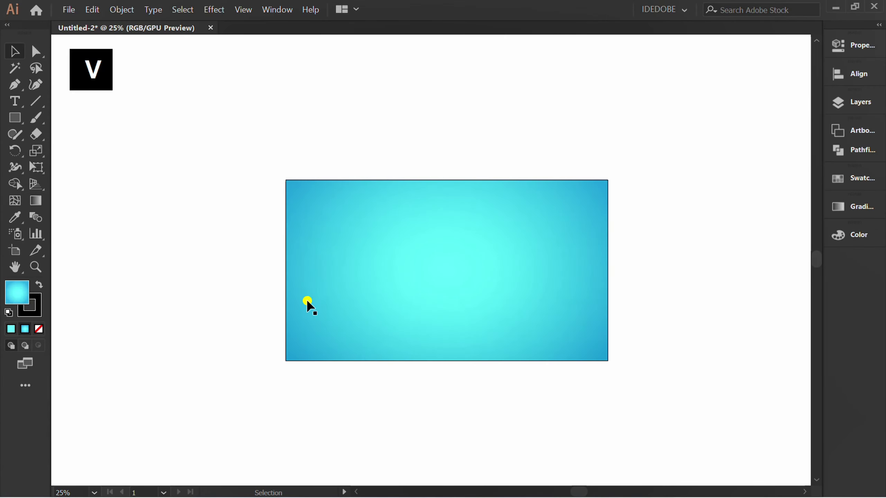
- Add a new layer above the background for the text
{"action": "left_click", "coordinate": [837, 113]}
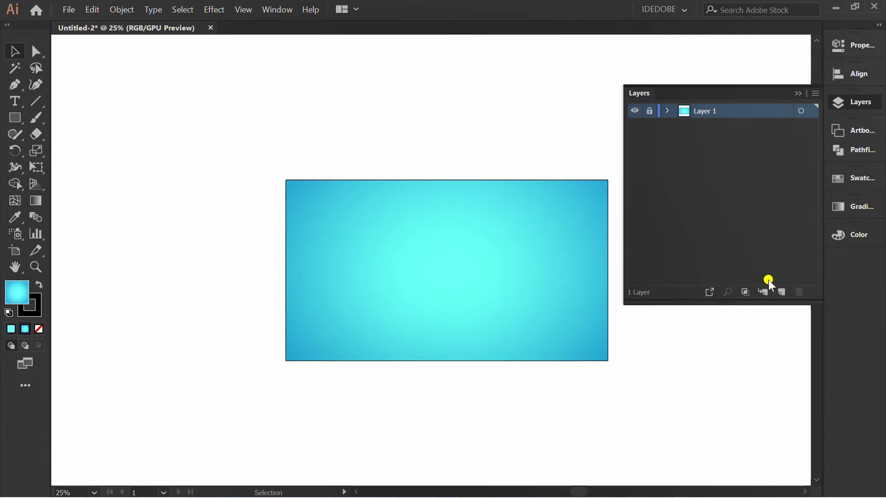
{"action": "left_click", "coordinate": [781, 292]}
{"action": "left_click", "coordinate": [798, 93]}
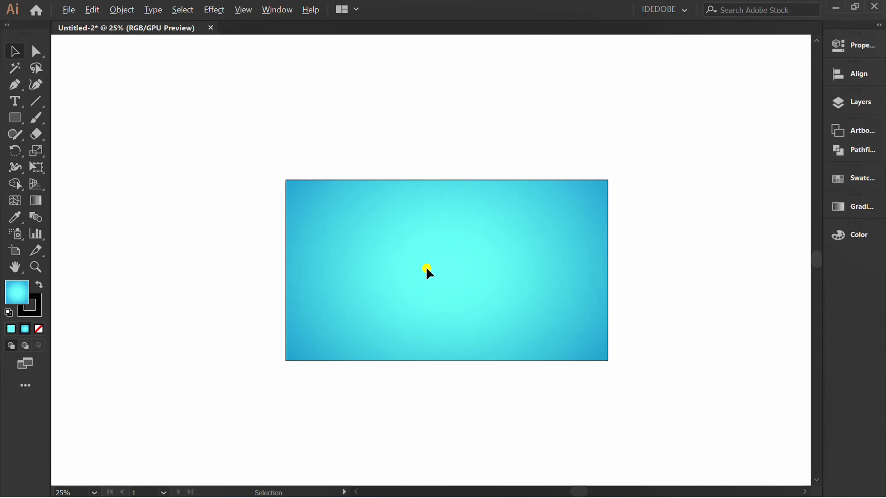
{"action": "scroll", "coordinate": [427, 268], "scroll_direction": "up", "scroll_amount": 2}
{"action": "key", "text": "space"}
{"action": "left_click_drag", "start_coordinate": [427, 268], "coordinate": [415, 269]}
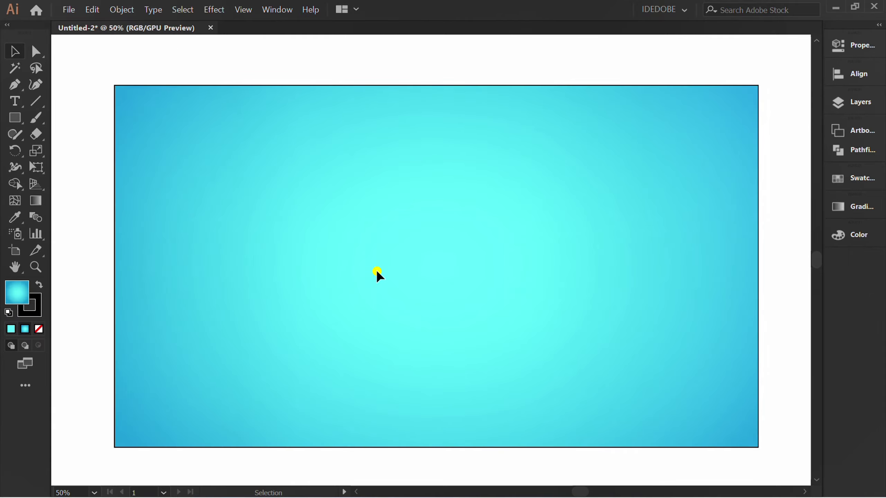
{"action": "left_click_drag", "start_coordinate": [19, 99], "coordinate": [69, 101]}
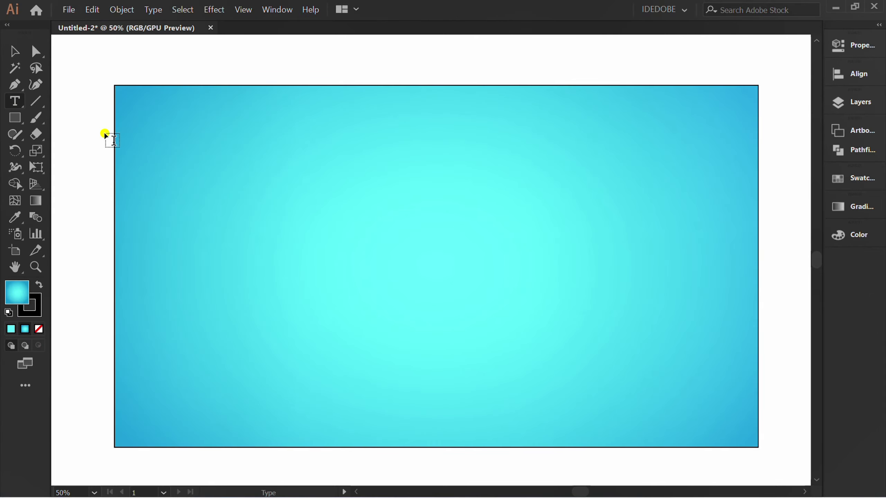
- Type 'Round', set it in Arial Rounded MT Bold and scale it up large
{"action": "left_click", "coordinate": [346, 251]}
{"action": "type", "text": "Round"}
{"action": "key", "text": "Escape"}
{"action": "left_click_drag", "start_coordinate": [368, 253], "coordinate": [566, 366]}
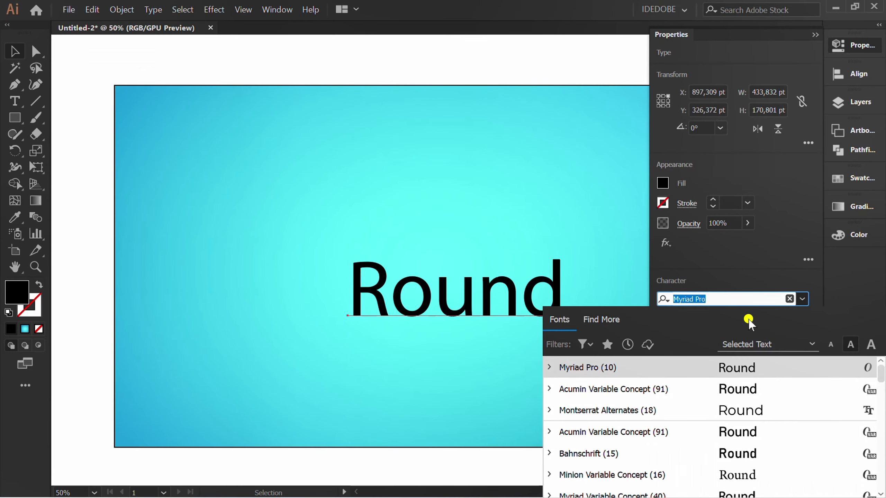
{"action": "type", "text": "arial"}
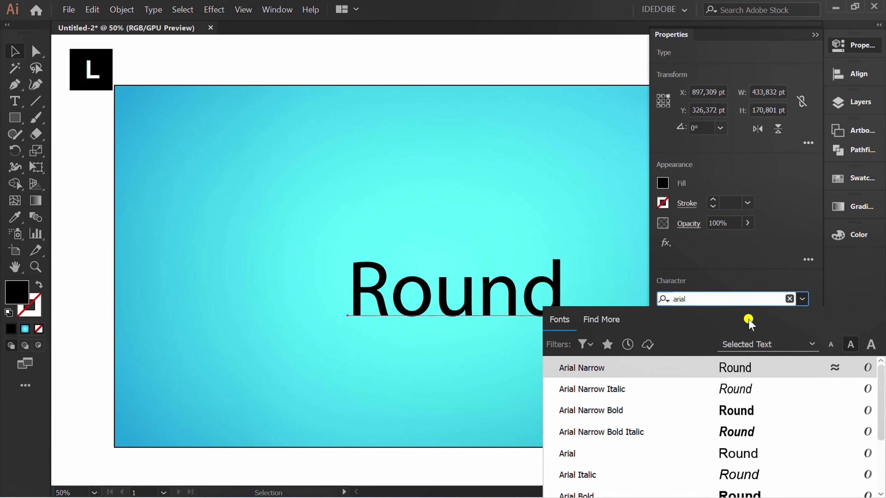
{"action": "scroll", "coordinate": [683, 402], "scroll_direction": "down", "scroll_amount": 3}
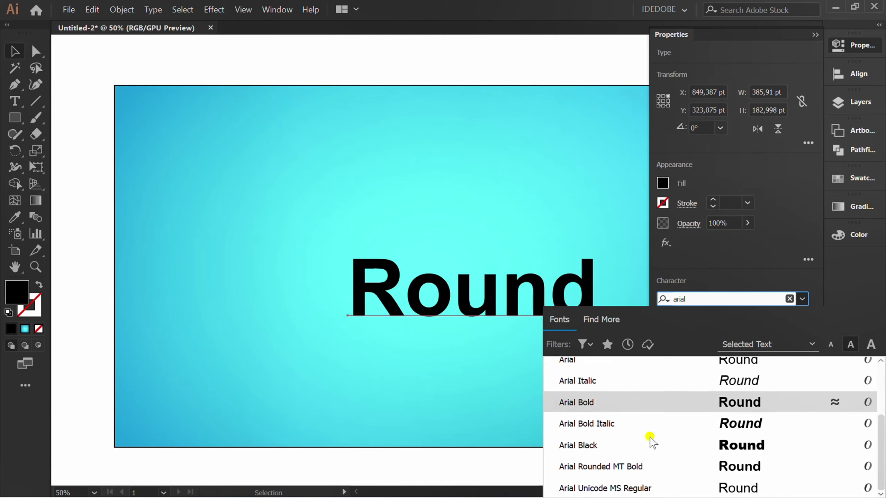
{"action": "left_click", "coordinate": [590, 468]}
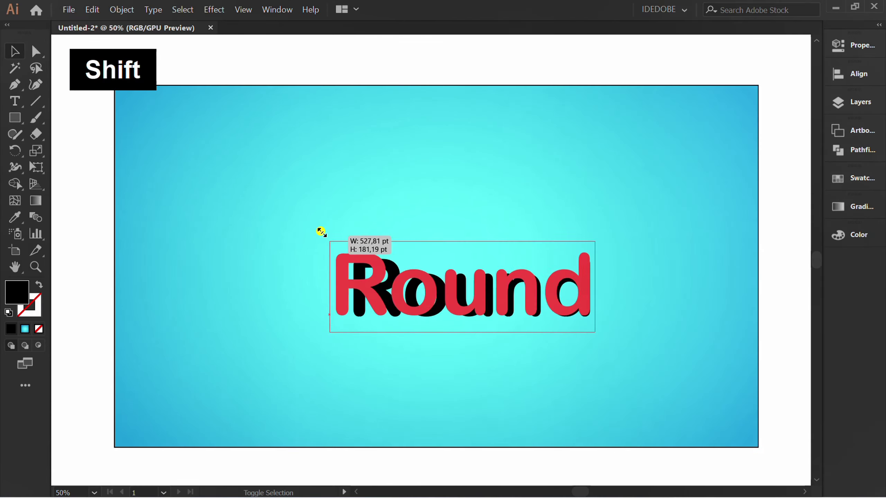
{"action": "left_click_drag", "start_coordinate": [321, 232], "coordinate": [197, 178]}
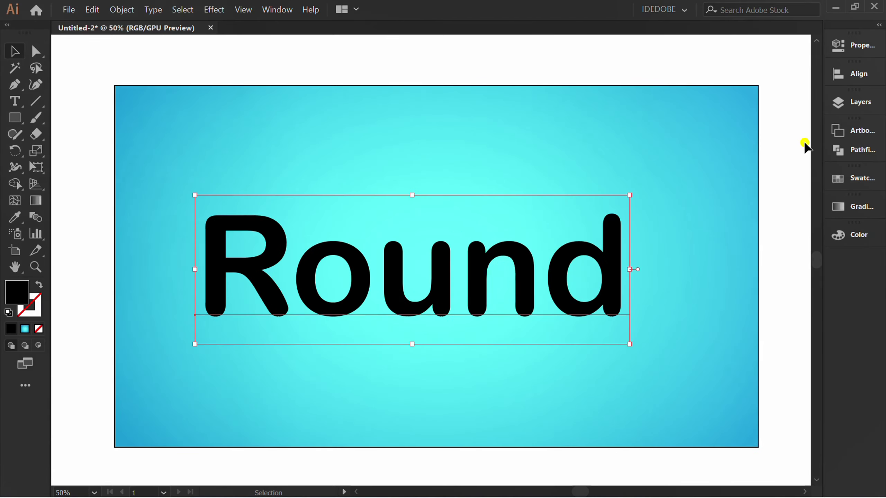
- Centre the text horizontally and vertically on the artboard
{"action": "left_click", "coordinate": [858, 74]}
{"action": "left_click", "coordinate": [700, 99]}
{"action": "left_click", "coordinate": [785, 99]}
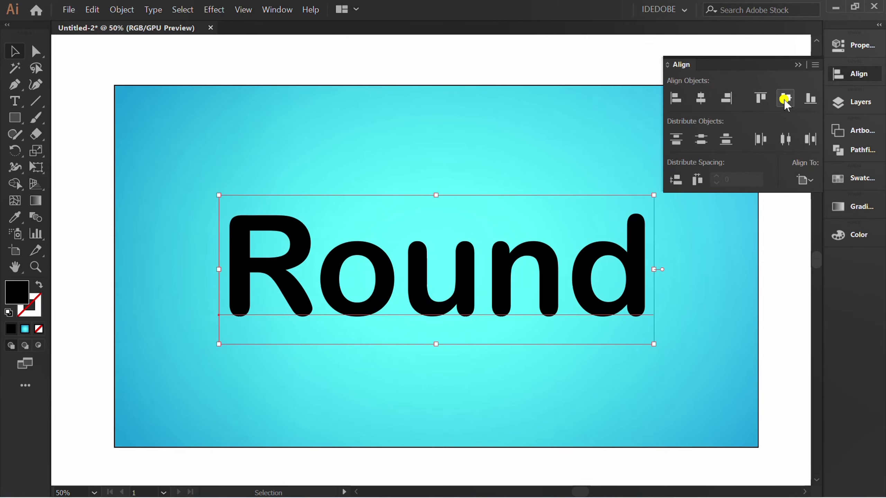
{"action": "left_click", "coordinate": [710, 255]}
- Convert 'Round' to outlines and remove the fill, leaving a black stroke
{"action": "left_click", "coordinate": [332, 301]}
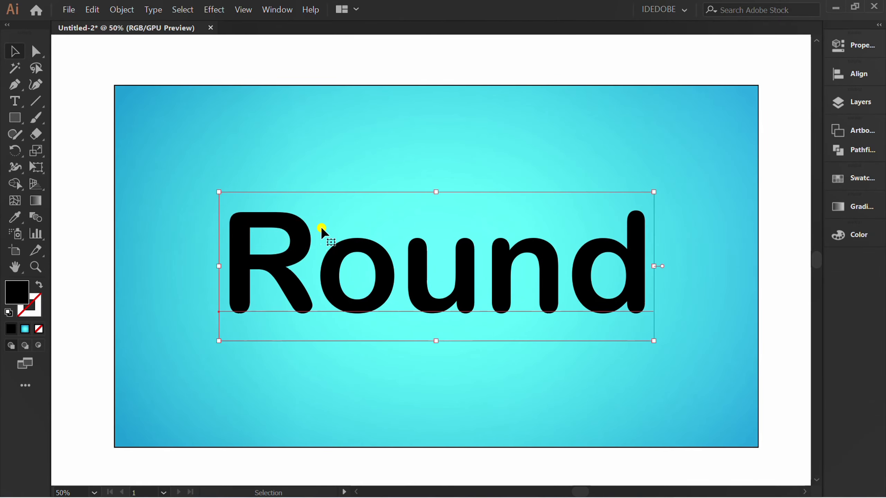
{"action": "right_click", "coordinate": [323, 206]}
{"action": "left_click", "coordinate": [389, 304]}
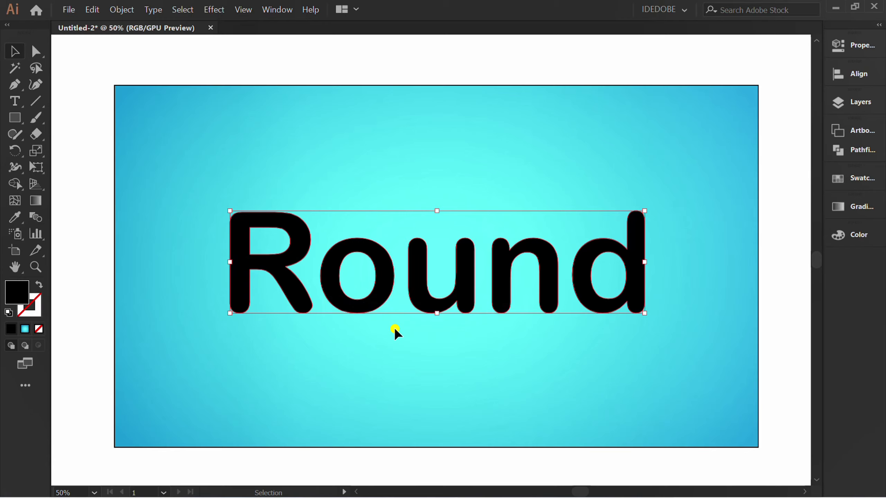
{"action": "key", "text": "d"}
{"action": "key", "text": "slash"}
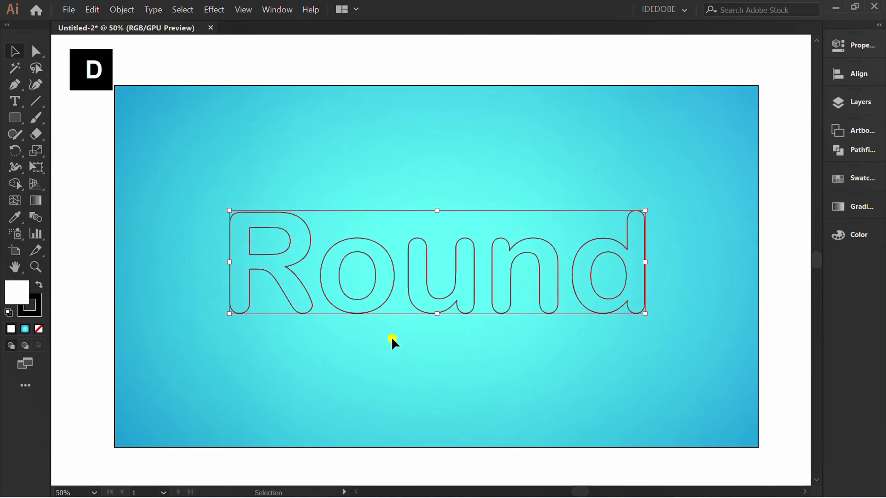
- Place a duplicate of the outlined letters directly below the original
{"action": "left_click", "coordinate": [391, 337]}
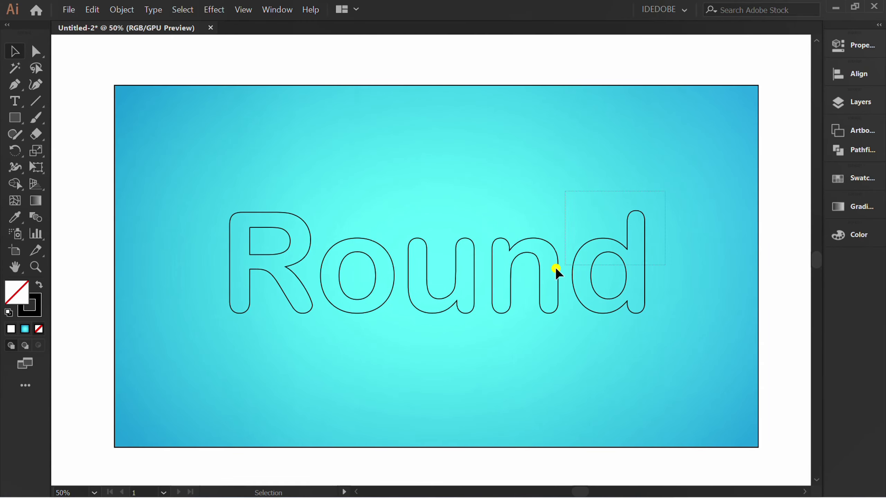
{"action": "left_click_drag", "start_coordinate": [557, 270], "coordinate": [429, 387]}
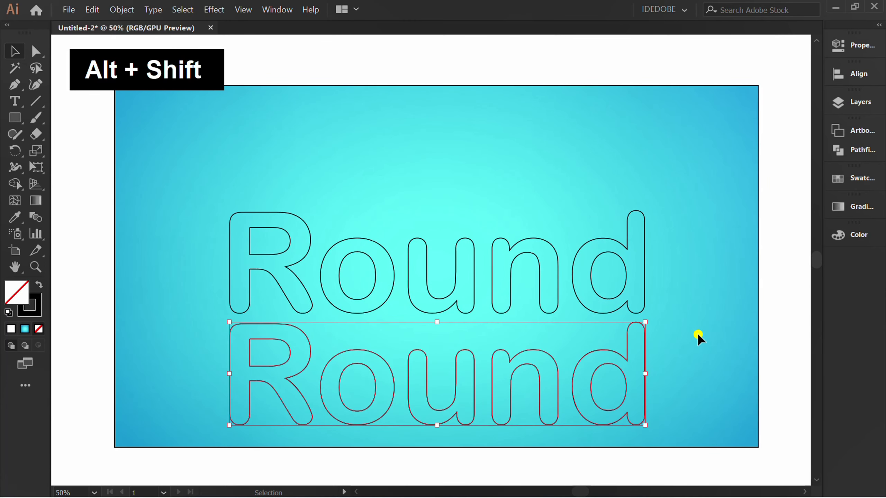
{"action": "left_click_drag", "start_coordinate": [688, 186], "coordinate": [227, 278]}
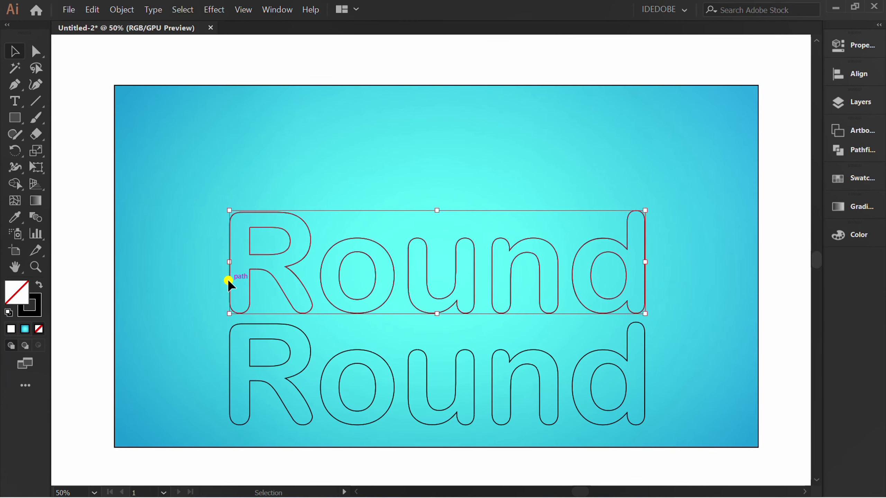
- Add a 7 pt Offset Path around the letters of the top Round
{"action": "left_click", "coordinate": [117, 9]}
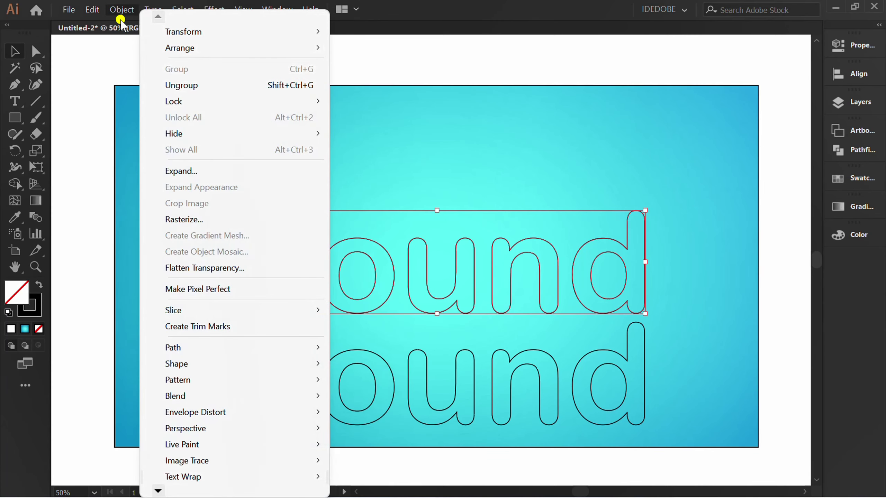
{"action": "mouse_move", "coordinate": [206, 347]}
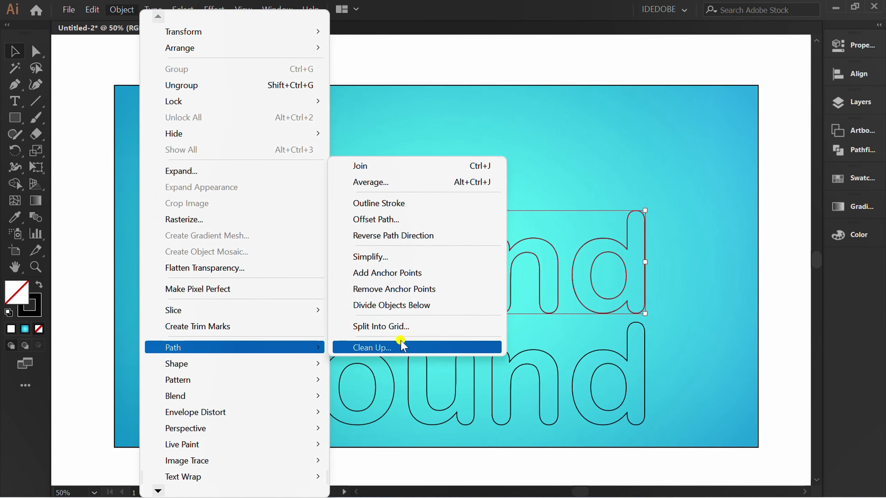
{"action": "left_click", "coordinate": [384, 218]}
{"action": "left_click", "coordinate": [584, 271]}
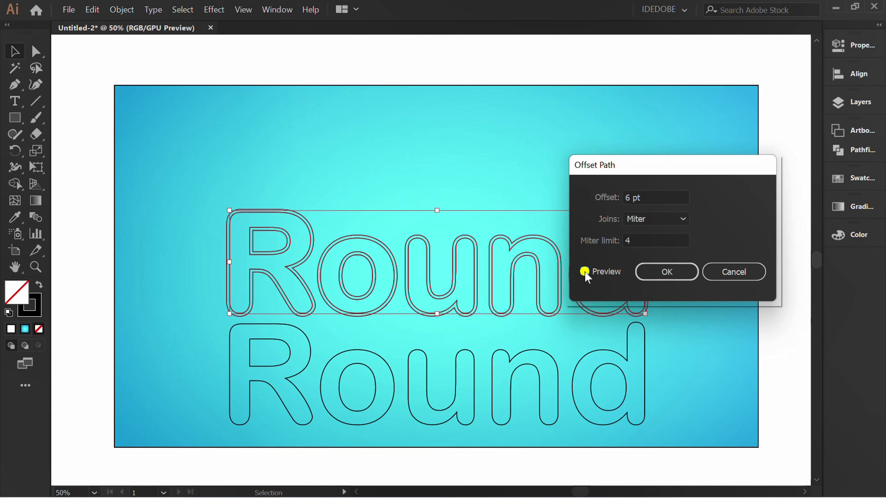
{"action": "key", "text": "Up"}
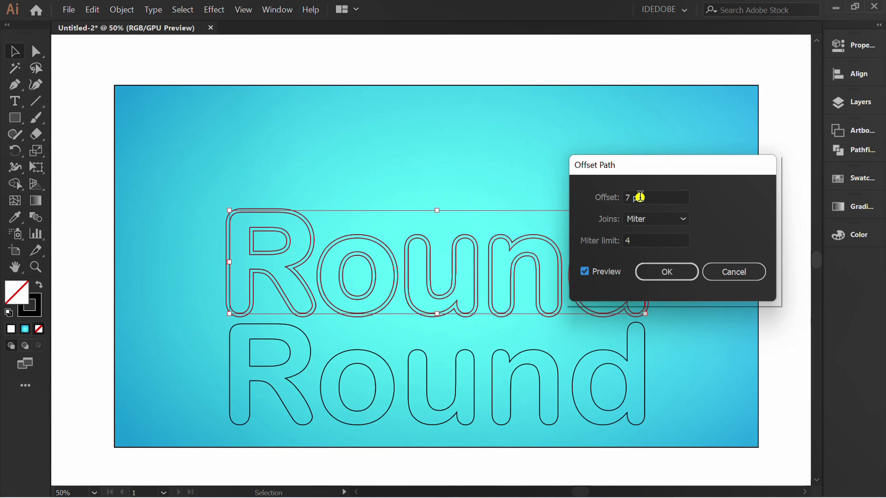
{"action": "left_click", "coordinate": [664, 272]}
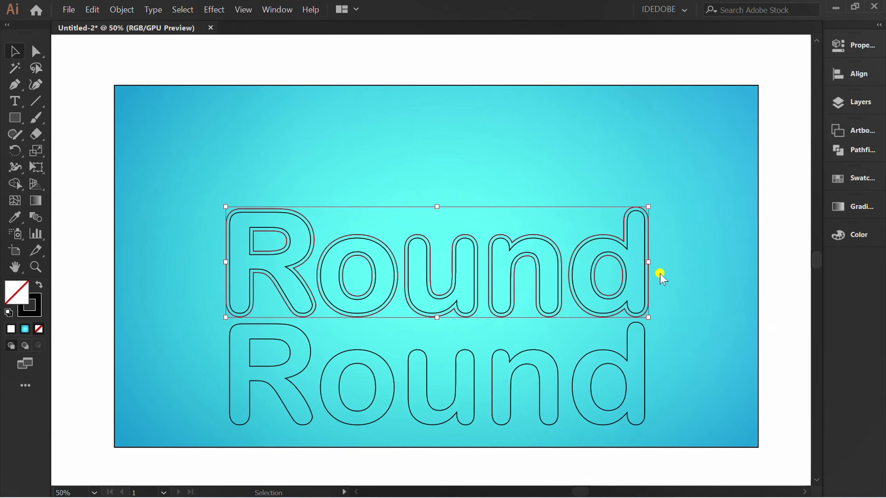
{"action": "left_click", "coordinate": [399, 162]}
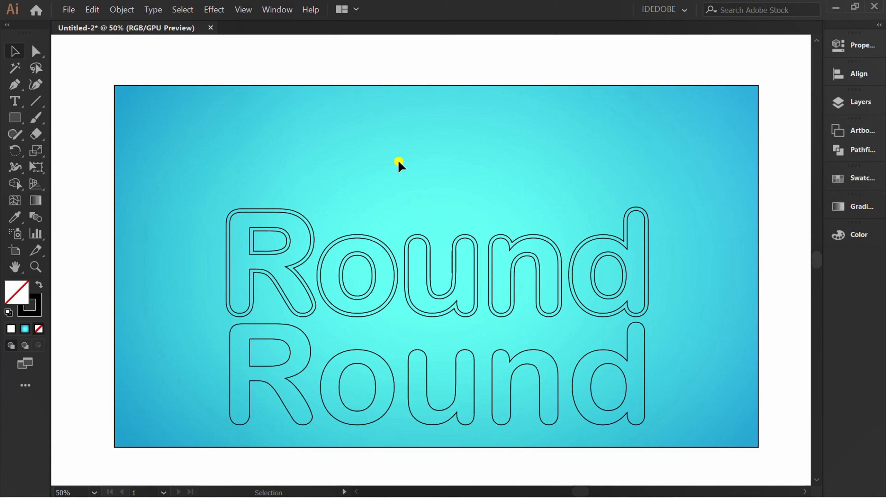
- Ungroup the top Round outlines
{"action": "left_click", "coordinate": [312, 244]}
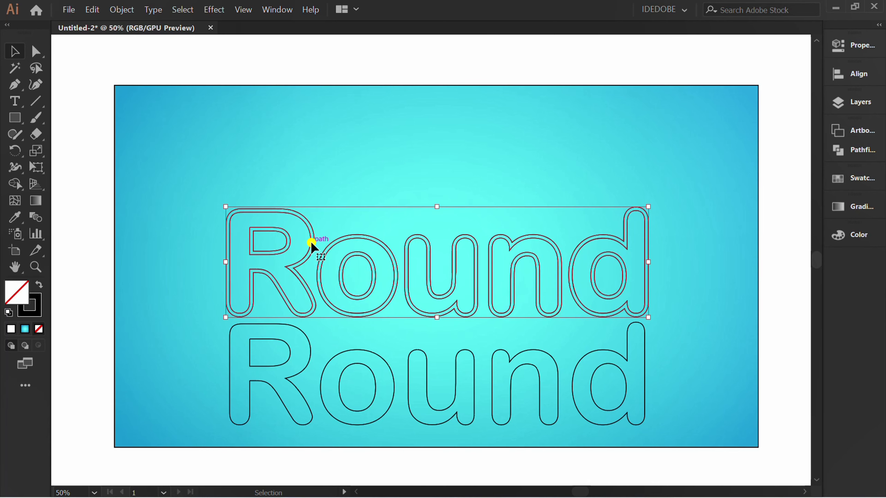
{"action": "right_click", "coordinate": [311, 243]}
{"action": "left_click", "coordinate": [336, 363]}
{"action": "left_click", "coordinate": [182, 288]}
- Delete the inner original outline of each letter: R, o, u, n and d
{"action": "left_click", "coordinate": [230, 257]}
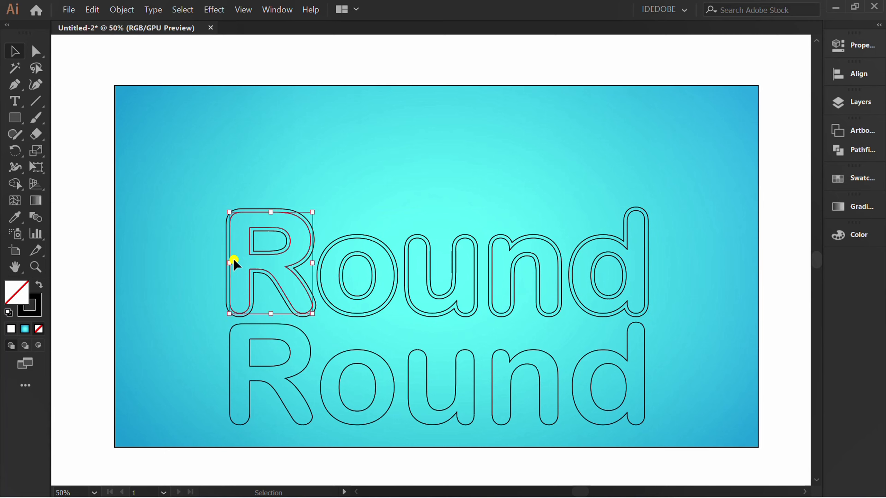
{"action": "key", "text": "Delete"}
{"action": "left_click", "coordinate": [321, 272]}
{"action": "key", "text": "Delete"}
{"action": "left_click", "coordinate": [409, 274]}
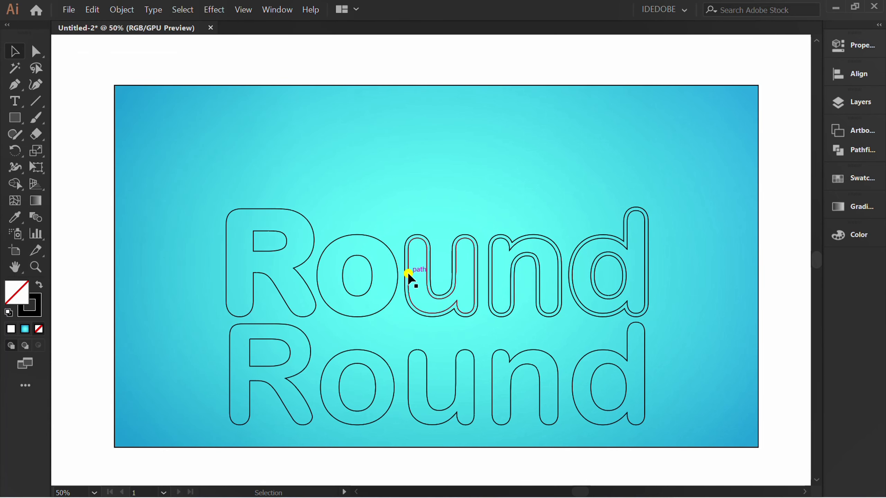
{"action": "key", "text": "Delete"}
{"action": "left_click", "coordinate": [494, 279]}
{"action": "key", "text": "Delete"}
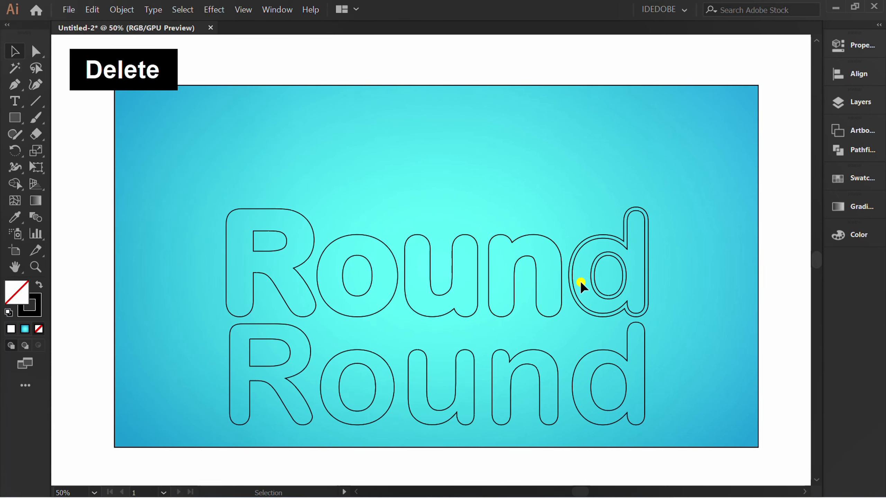
{"action": "left_click", "coordinate": [577, 253]}
{"action": "key", "text": "Delete"}
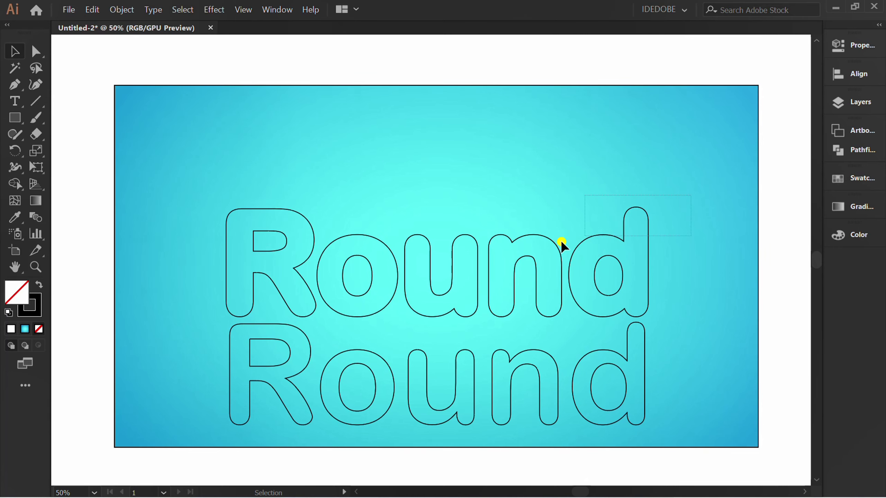
- Group the remaining offset outlines back together as one word
{"action": "left_click", "coordinate": [229, 268]}
{"action": "right_click", "coordinate": [238, 221]}
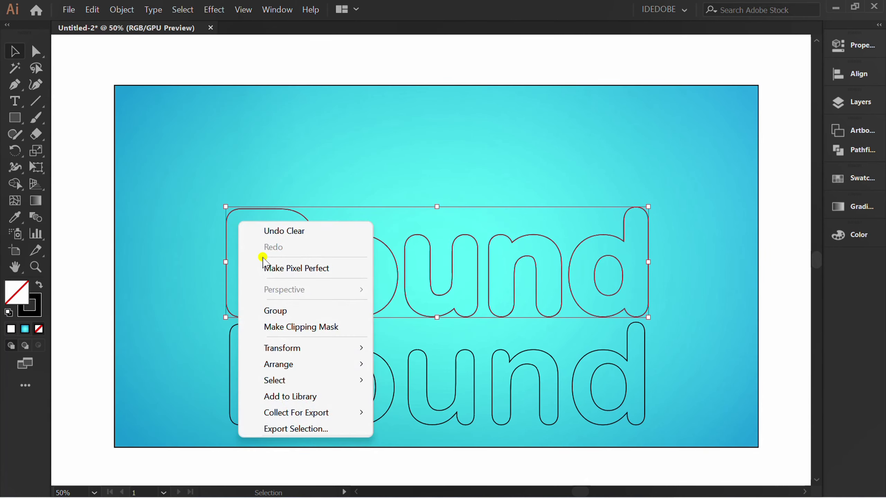
{"action": "left_click", "coordinate": [287, 310]}
{"action": "left_click", "coordinate": [184, 265]}
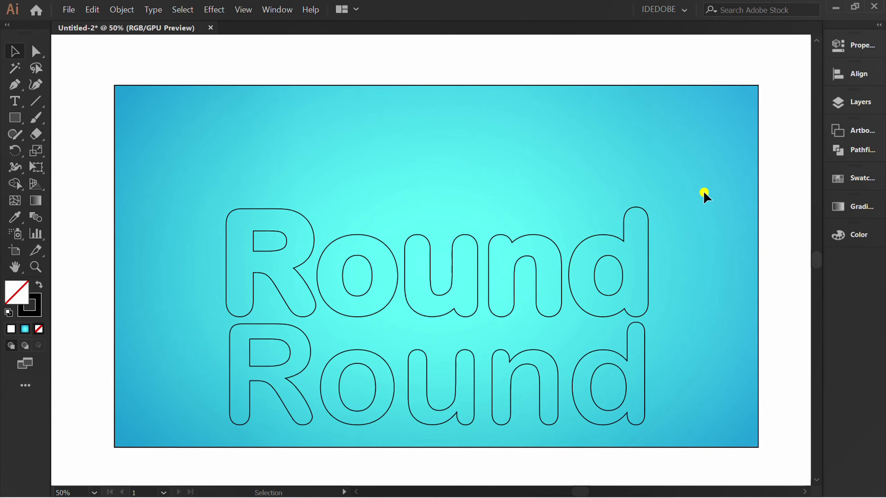
- Give the top Round a brown fill with no stroke
{"action": "left_click", "coordinate": [269, 277]}
{"action": "left_click", "coordinate": [849, 49]}
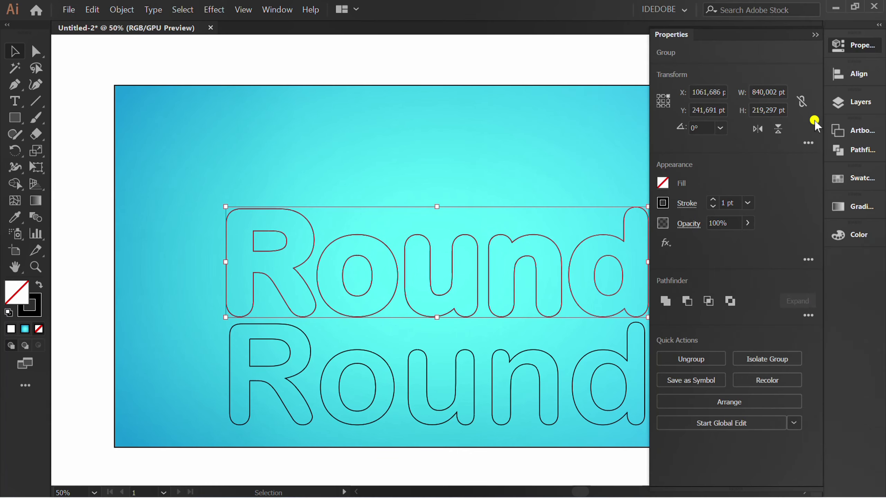
{"action": "left_click", "coordinate": [663, 203]}
{"action": "left_click", "coordinate": [515, 252]}
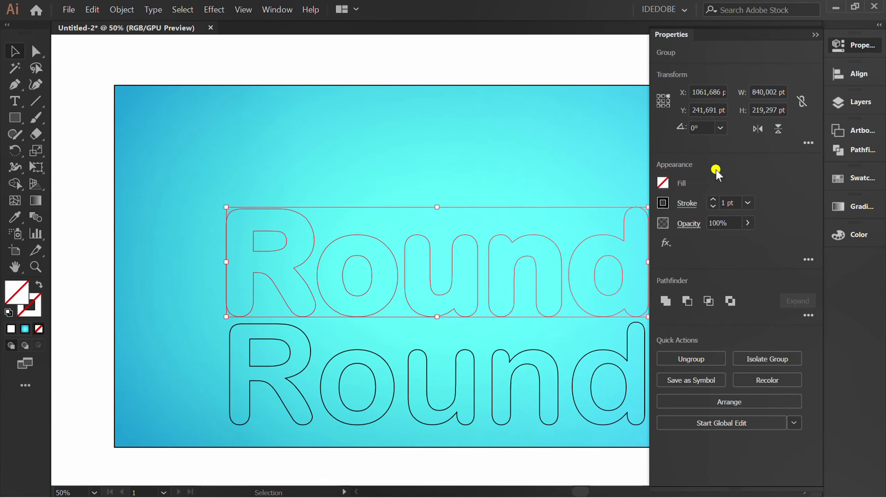
{"action": "left_click", "coordinate": [664, 182]}
{"action": "left_click", "coordinate": [538, 253]}
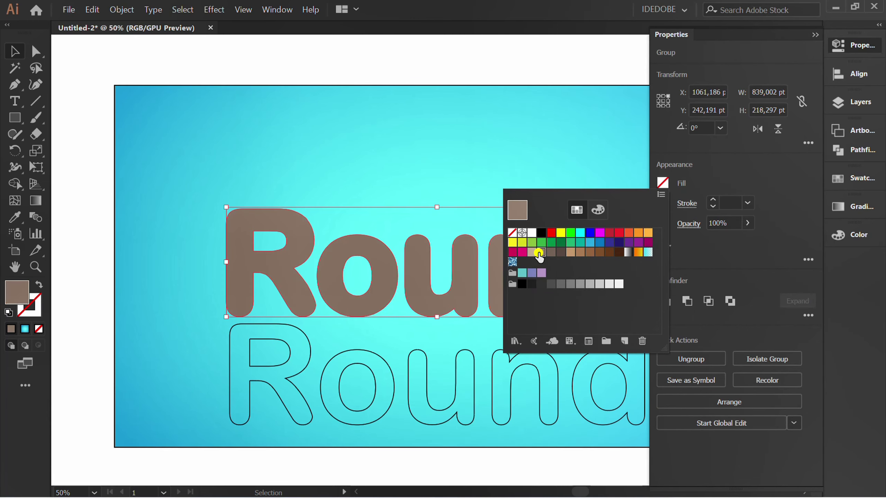
{"action": "left_click", "coordinate": [731, 173]}
{"action": "left_click", "coordinate": [815, 35]}
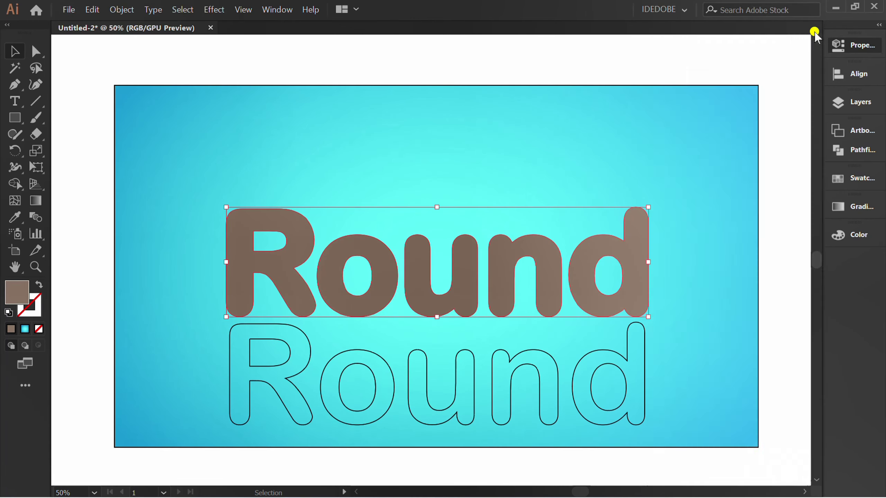
- Duplicate the brown Round slightly up and left and fill the copy yellow
{"action": "key", "text": "ctrl+plus"}
{"action": "left_click_drag", "start_coordinate": [289, 289], "coordinate": [282, 280]}
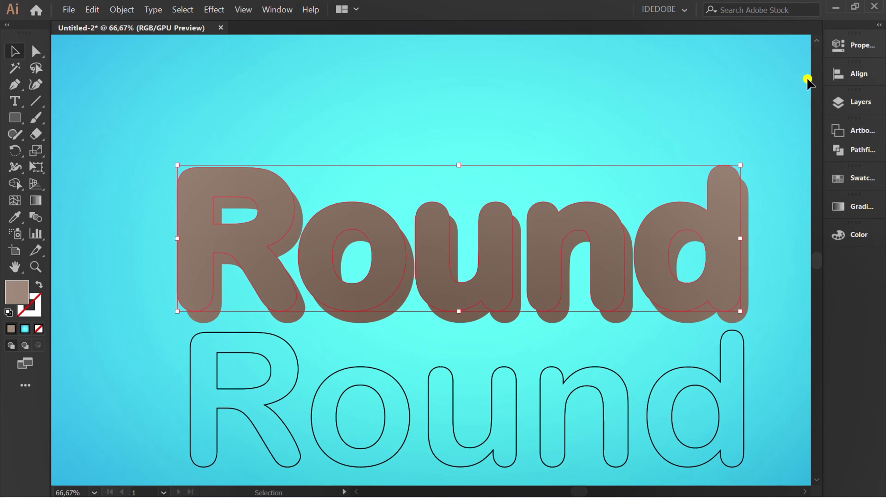
{"action": "left_click", "coordinate": [854, 45]}
{"action": "left_click", "coordinate": [663, 183]}
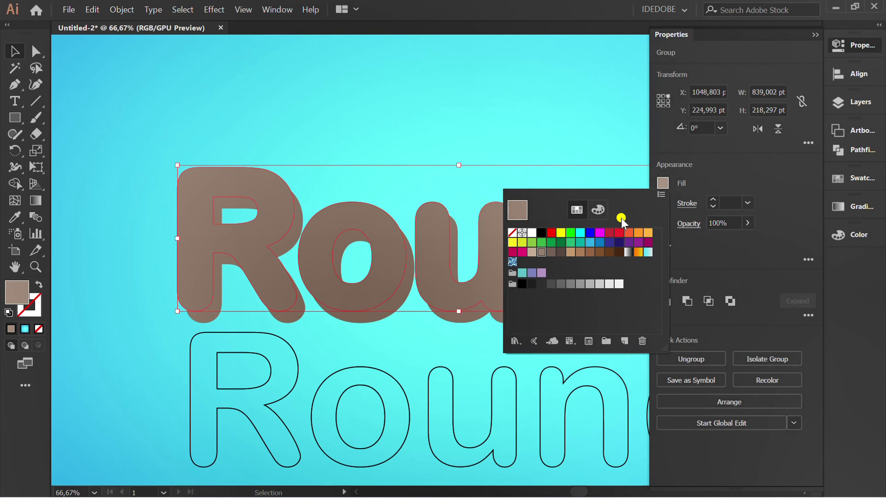
{"action": "left_click", "coordinate": [513, 243]}
{"action": "left_click", "coordinate": [373, 201]}
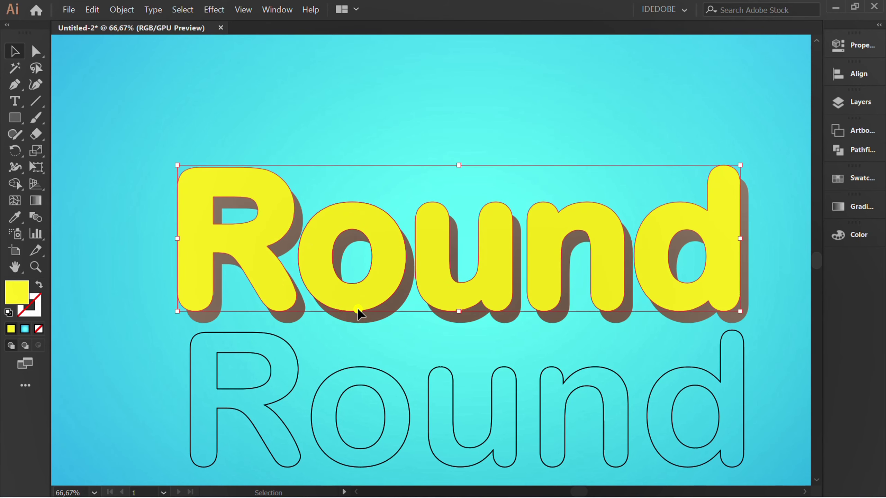
- Nudge the yellow copy twice down and left, then copy it to the clipboard
{"action": "key", "text": "Down"}
{"action": "key", "text": "Left"}
{"action": "key", "text": "Down"}
{"action": "key", "text": "Down"}
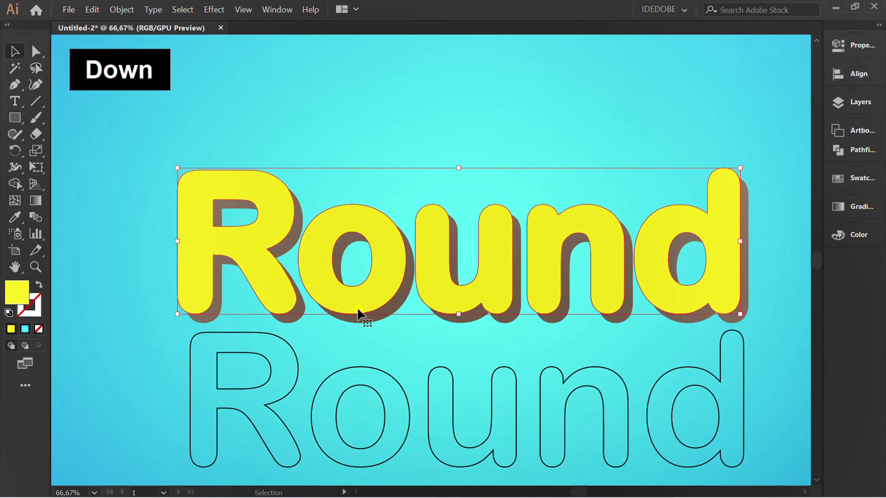
{"action": "key", "text": "Left"}
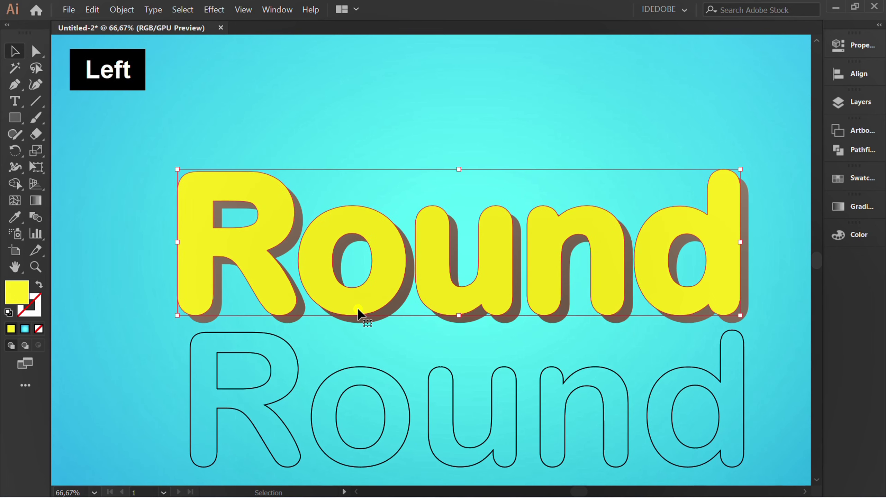
{"action": "key", "text": "ctrl+c"}
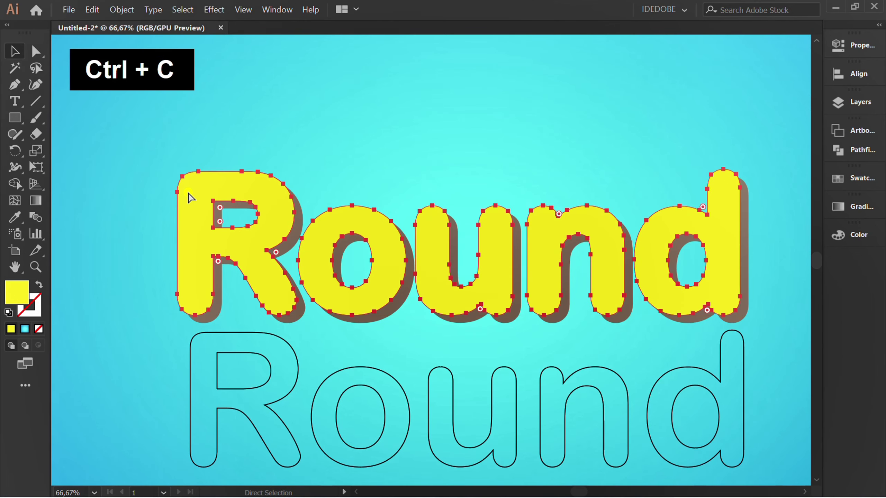
{"action": "left_click", "coordinate": [144, 213]}
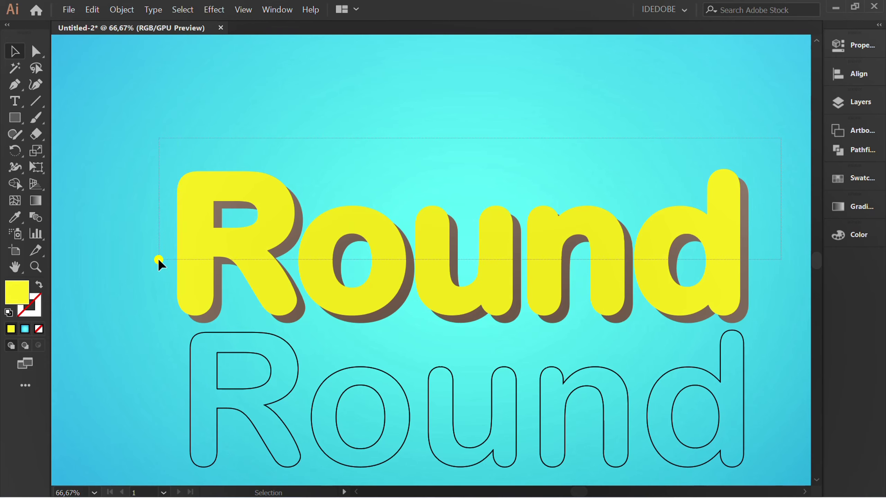
- Set Blend Options to Specified Steps with 50 steps
{"action": "key", "text": "ctrl+f"}
{"action": "left_click", "coordinate": [114, 12]}
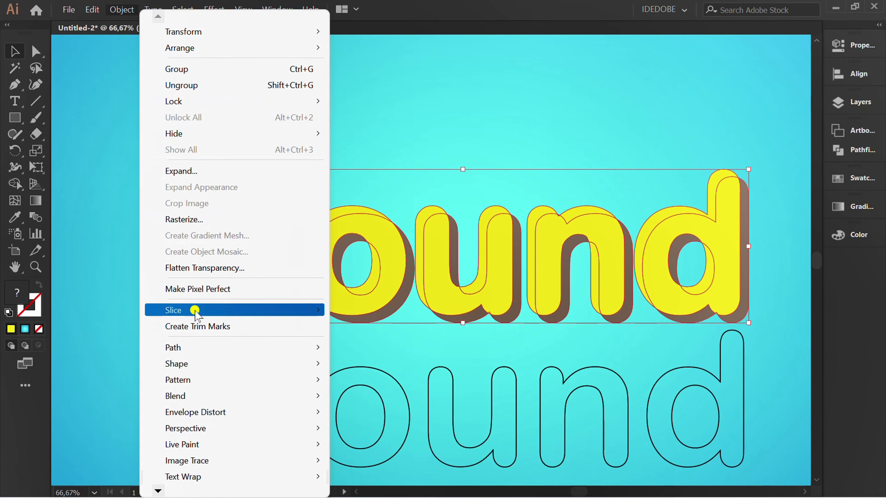
{"action": "mouse_move", "coordinate": [207, 396]}
{"action": "left_click", "coordinate": [381, 320]}
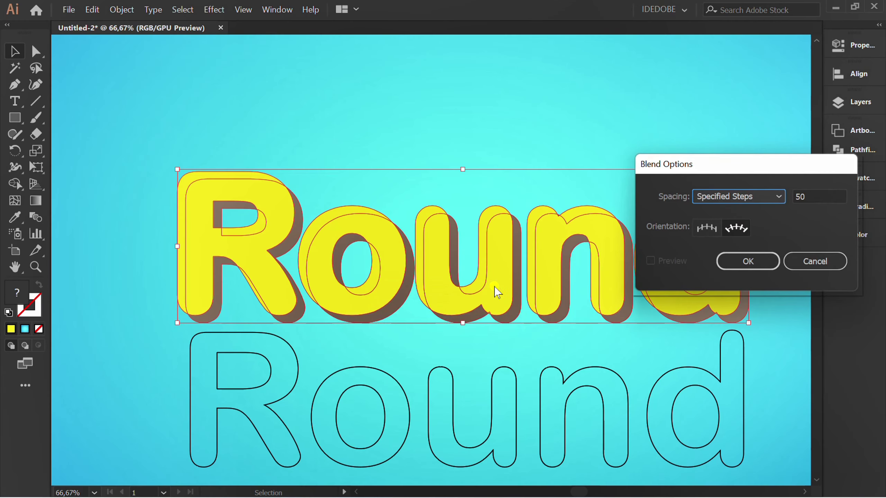
{"action": "left_click_drag", "start_coordinate": [711, 166], "coordinate": [436, 85]}
{"action": "left_click", "coordinate": [487, 117]}
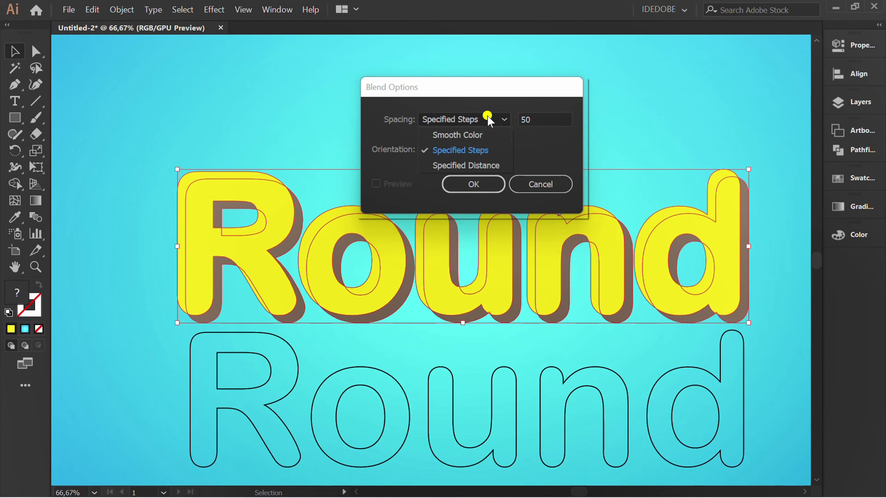
{"action": "left_click", "coordinate": [475, 149]}
{"action": "left_click_drag", "start_coordinate": [538, 119], "coordinate": [519, 122]}
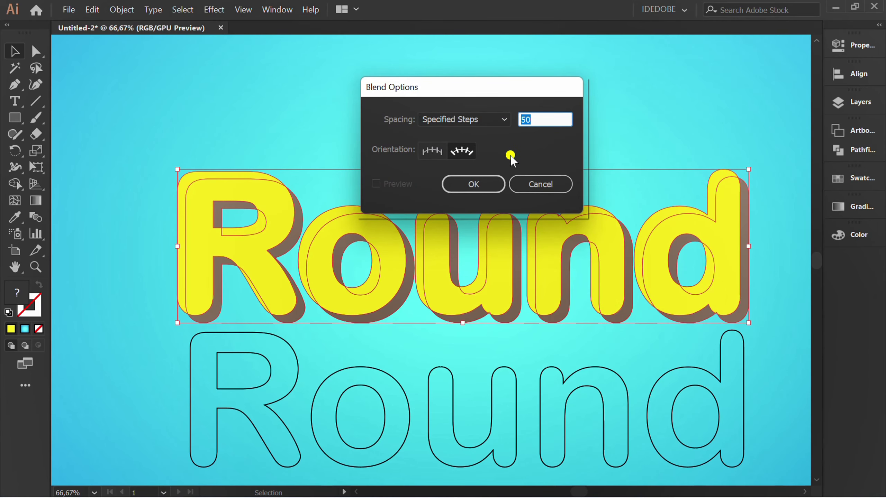
{"action": "left_click", "coordinate": [485, 183]}
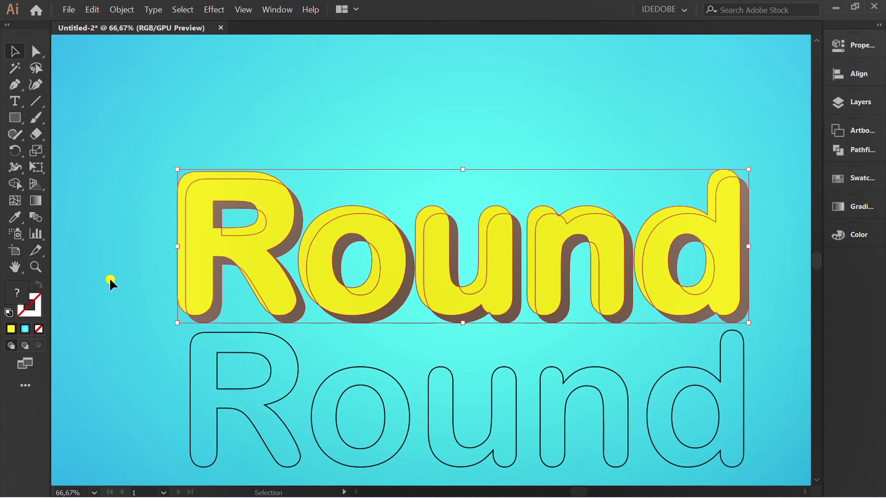
- Make a blend between the yellow and brown Round copies
{"action": "left_click", "coordinate": [110, 281]}
{"action": "left_click", "coordinate": [178, 246]}
{"action": "left_click", "coordinate": [122, 9]}
{"action": "mouse_move", "coordinate": [253, 396]}
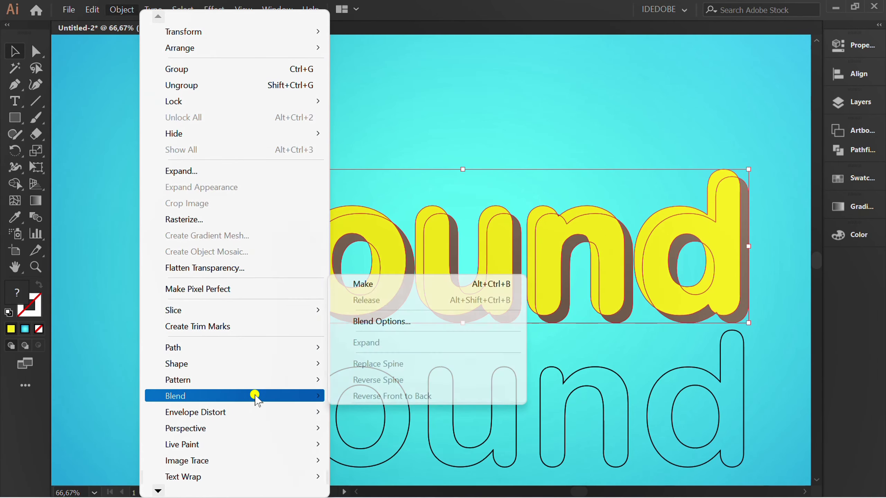
{"action": "left_click", "coordinate": [390, 284]}
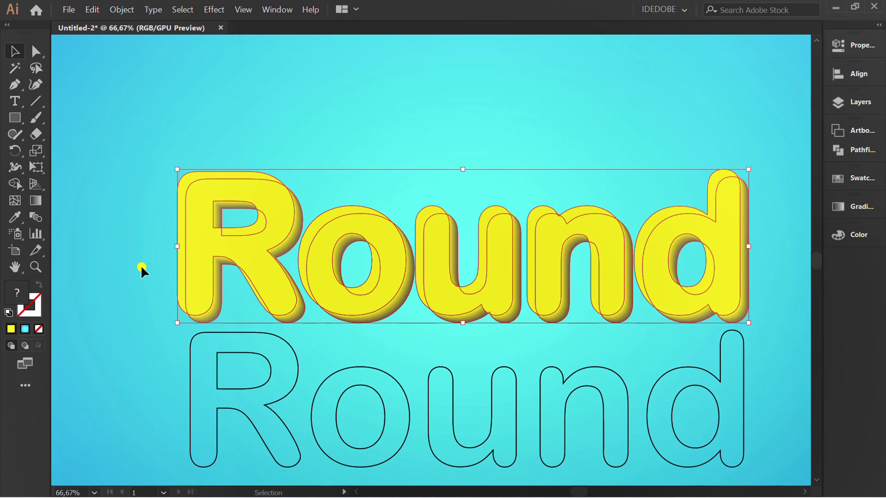
{"action": "left_click", "coordinate": [460, 181]}
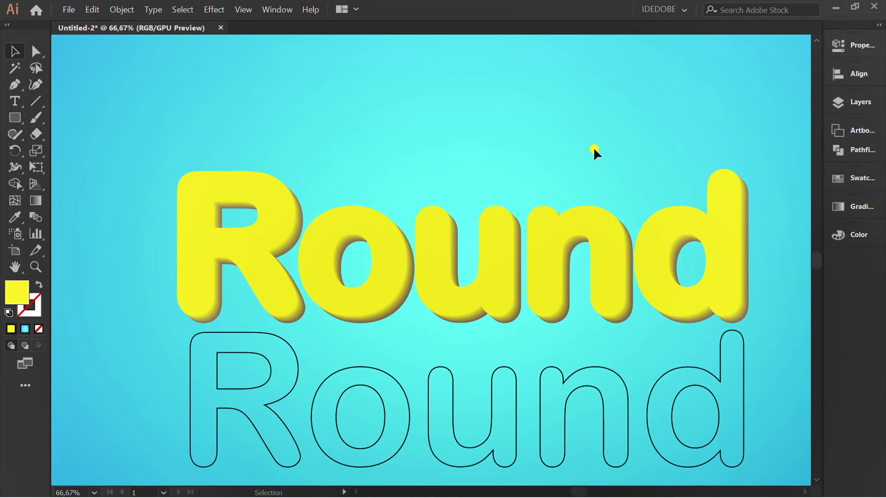
- Paste the copied Round in front of the blend and fill it white
{"action": "left_click", "coordinate": [92, 10]}
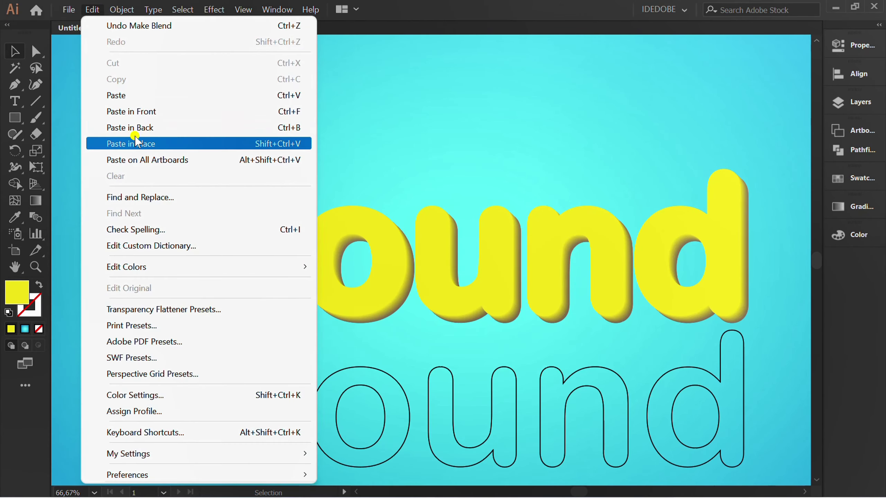
{"action": "left_click", "coordinate": [153, 111]}
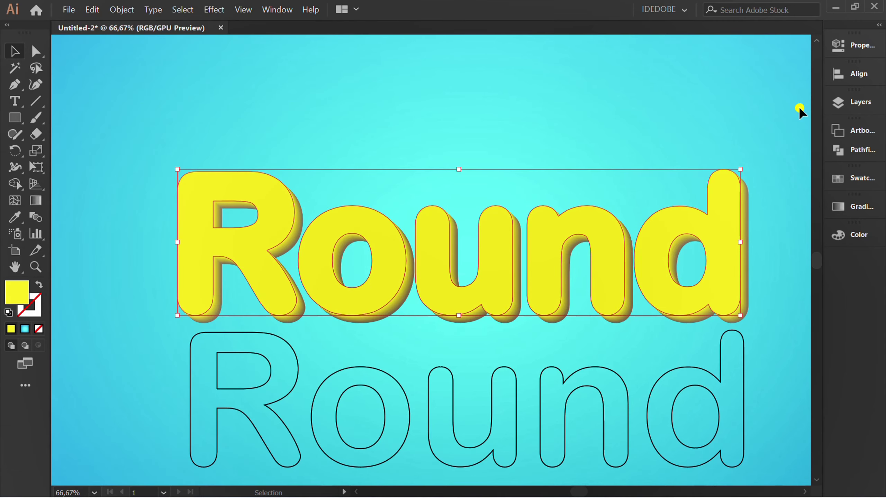
{"action": "left_click", "coordinate": [851, 45]}
{"action": "left_click", "coordinate": [663, 183]}
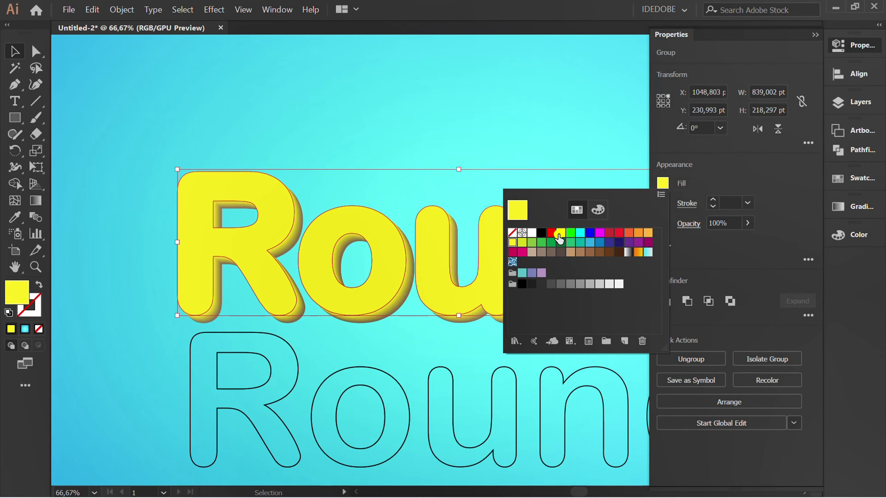
{"action": "left_click", "coordinate": [531, 233]}
{"action": "left_click", "coordinate": [466, 101]}
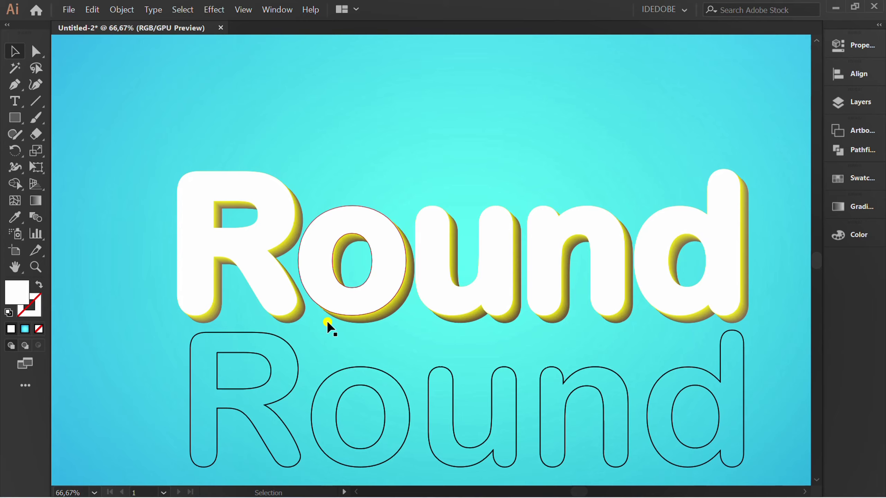
- Apply the White, Black gradient to the lower Round at a -90° angle
{"action": "scroll", "coordinate": [327, 320], "scroll_direction": "down", "scroll_amount": 2}
{"action": "left_click", "coordinate": [321, 341]}
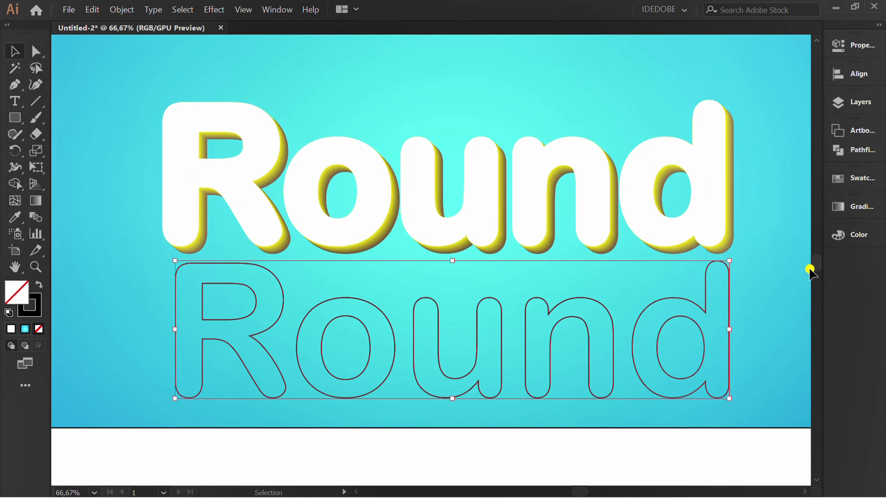
{"action": "left_click", "coordinate": [851, 206]}
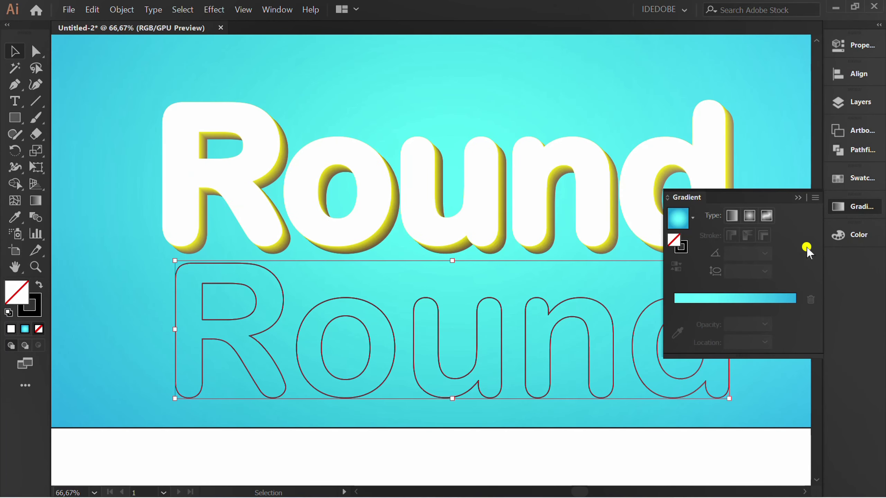
{"action": "left_click", "coordinate": [693, 218]}
{"action": "left_click", "coordinate": [617, 249]}
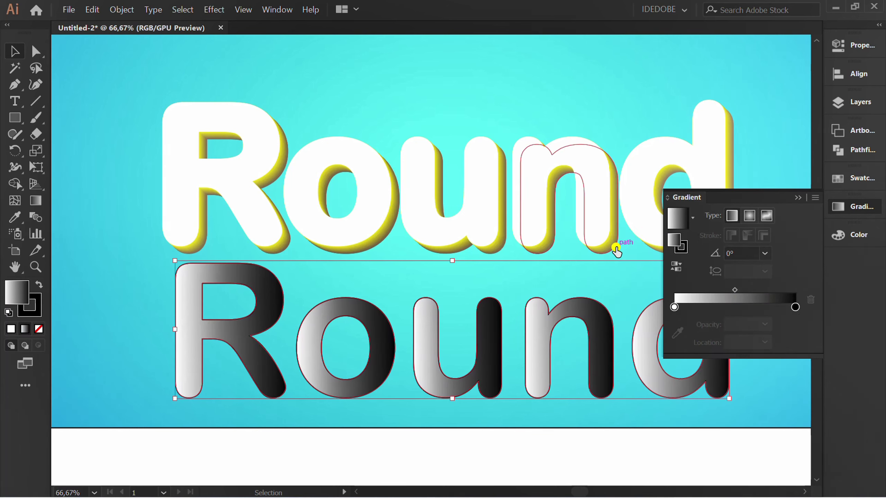
{"action": "left_click", "coordinate": [766, 254]}
{"action": "left_click", "coordinate": [783, 198]}
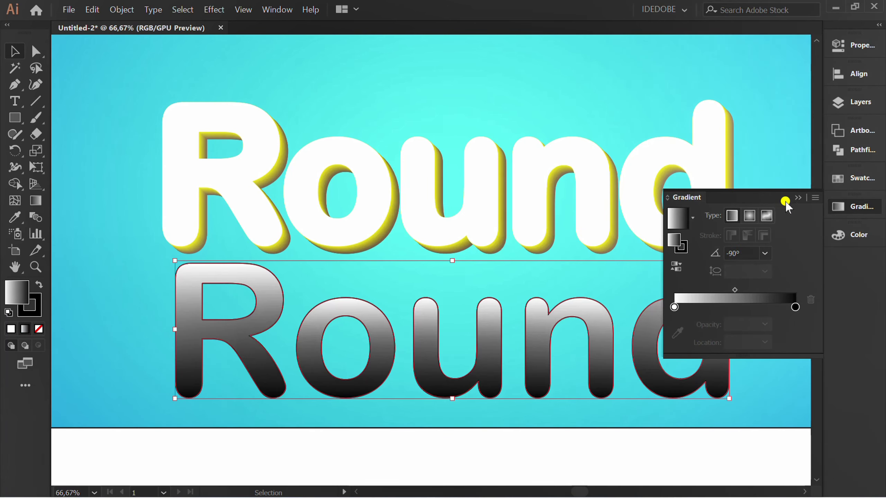
- Set the gradient's end stop to dark purple and its start stop to a lighter blue
{"action": "double_click", "coordinate": [793, 305]}
{"action": "left_click", "coordinate": [618, 381]}
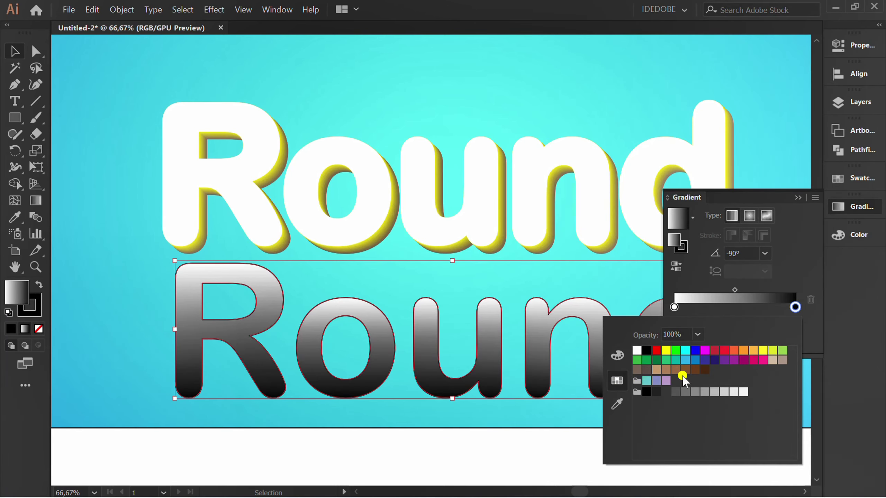
{"action": "left_click", "coordinate": [717, 363]}
{"action": "left_click", "coordinate": [777, 292]}
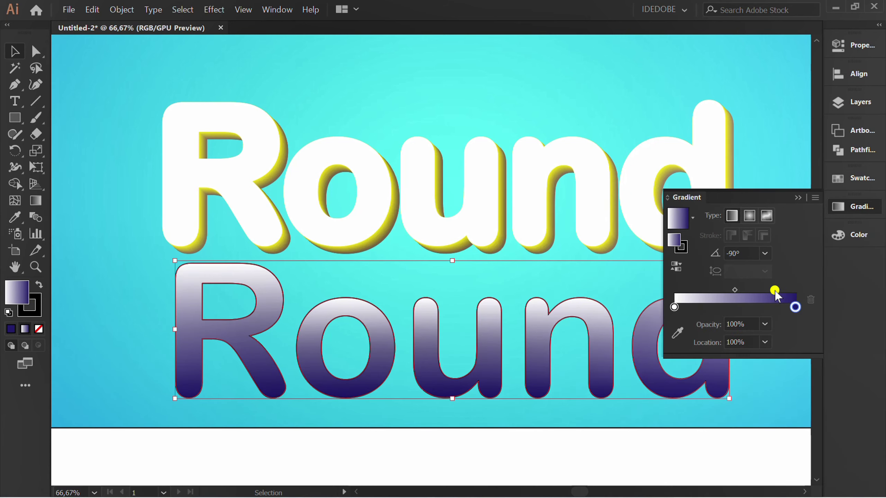
{"action": "double_click", "coordinate": [675, 306]}
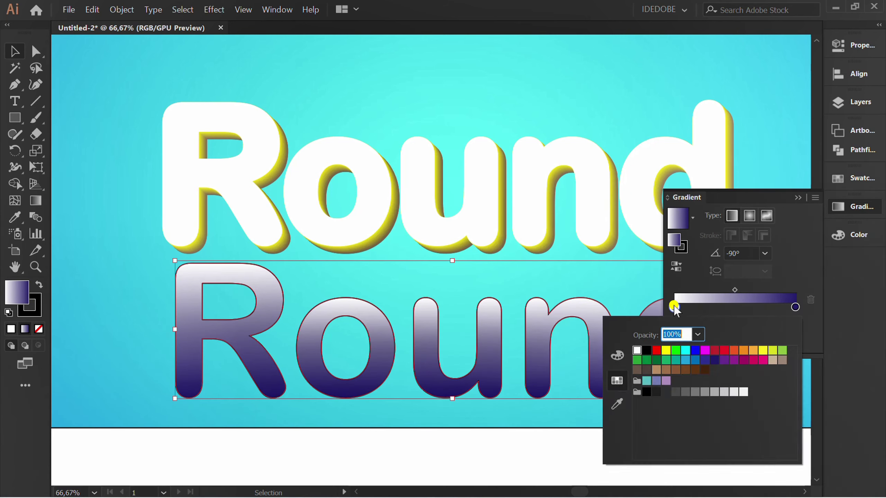
{"action": "left_click", "coordinate": [696, 360]}
{"action": "left_click", "coordinate": [703, 363]}
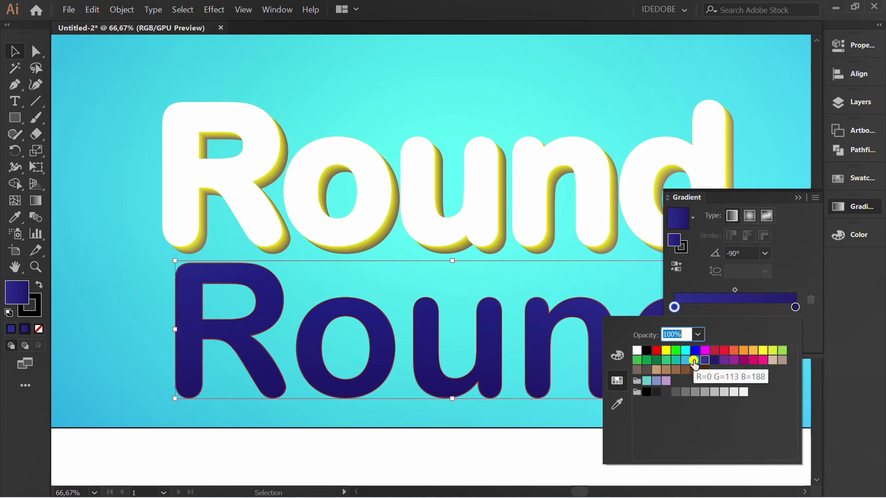
{"action": "left_click", "coordinate": [696, 361]}
{"action": "left_click", "coordinate": [686, 362]}
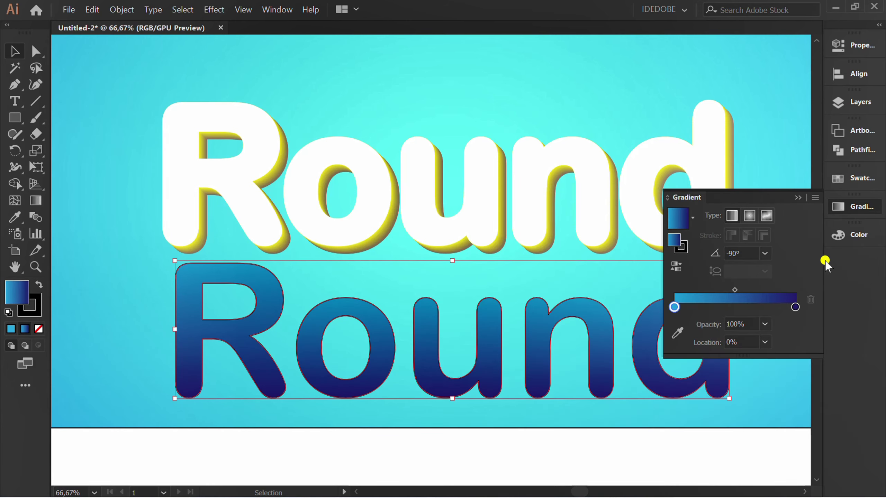
{"action": "left_click", "coordinate": [799, 199]}
- Remove the stroke from the blue gradient Round
{"action": "left_click", "coordinate": [860, 46]}
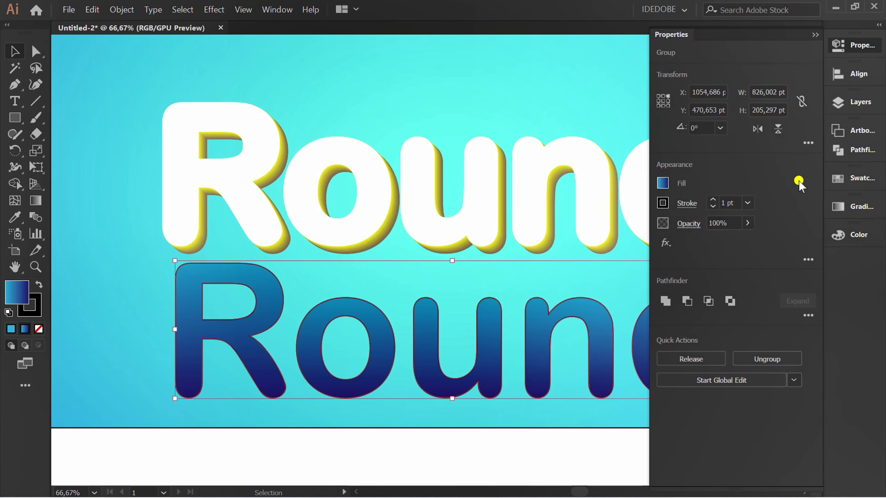
{"action": "left_click", "coordinate": [663, 203]}
{"action": "left_click", "coordinate": [512, 253]}
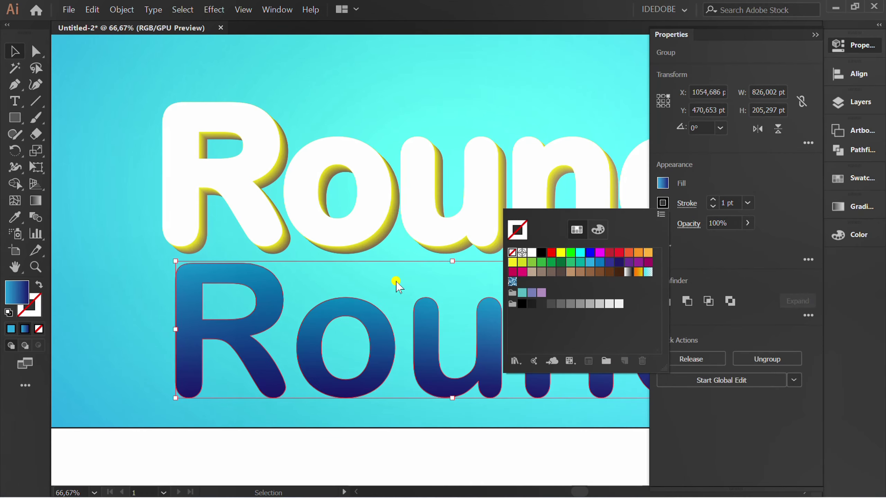
{"action": "left_click", "coordinate": [139, 307]}
{"action": "left_click", "coordinate": [136, 277]}
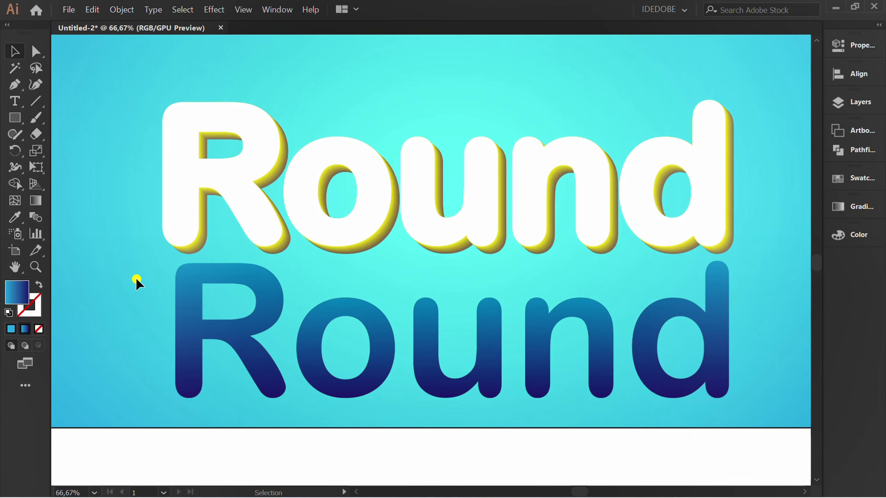
- Bring the blue gradient Round text to the front of the stack
{"action": "left_click", "coordinate": [219, 361]}
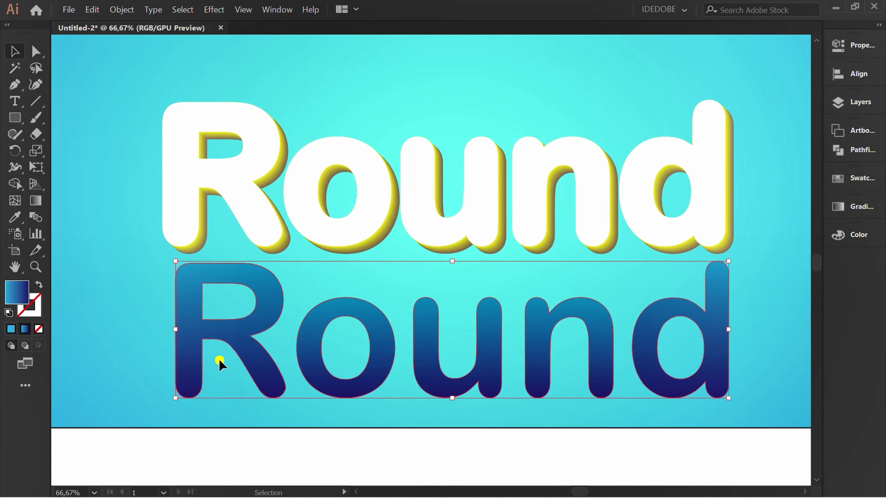
{"action": "right_click", "coordinate": [254, 281]}
{"action": "mouse_move", "coordinate": [327, 206]}
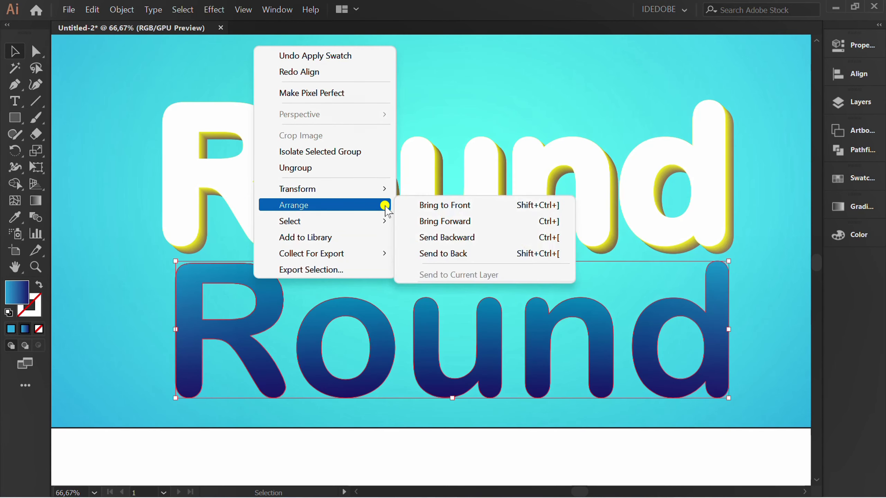
{"action": "left_click", "coordinate": [458, 206]}
{"action": "left_click", "coordinate": [751, 281]}
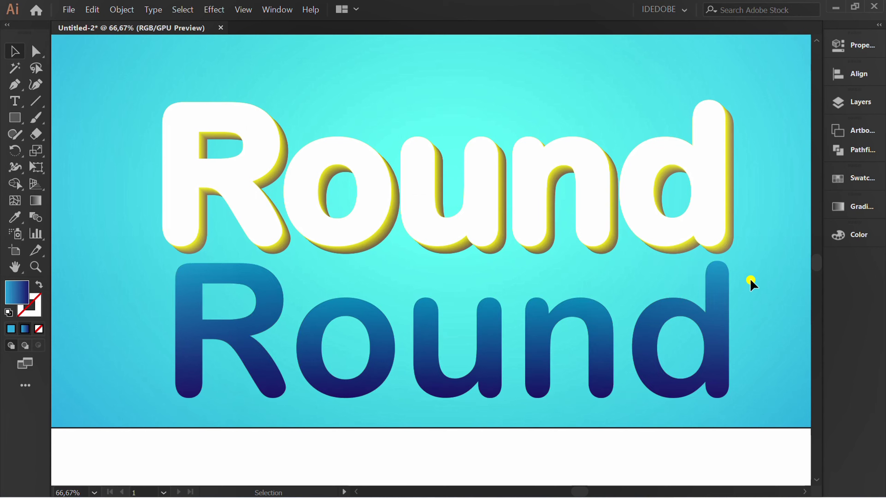
- Vertically centre the blue Round on the white Round, using the white Round as key object
{"action": "left_click", "coordinate": [203, 336]}
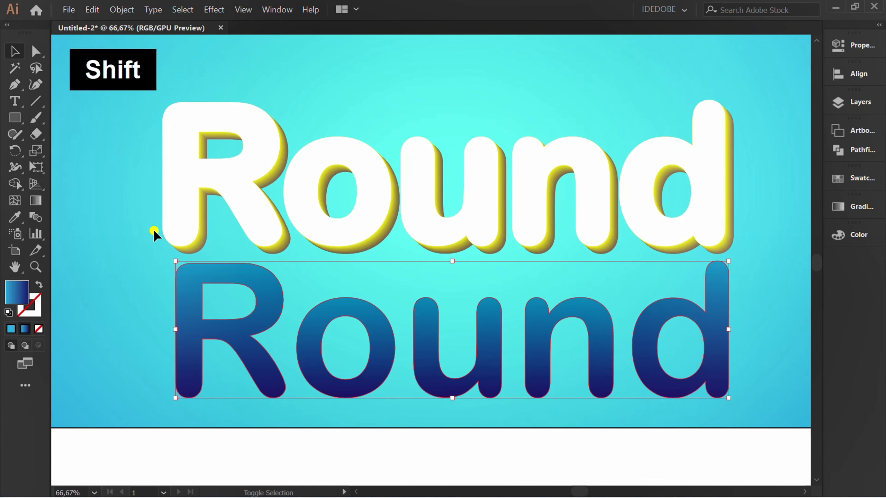
{"action": "left_click", "coordinate": [176, 183], "text": "shift"}
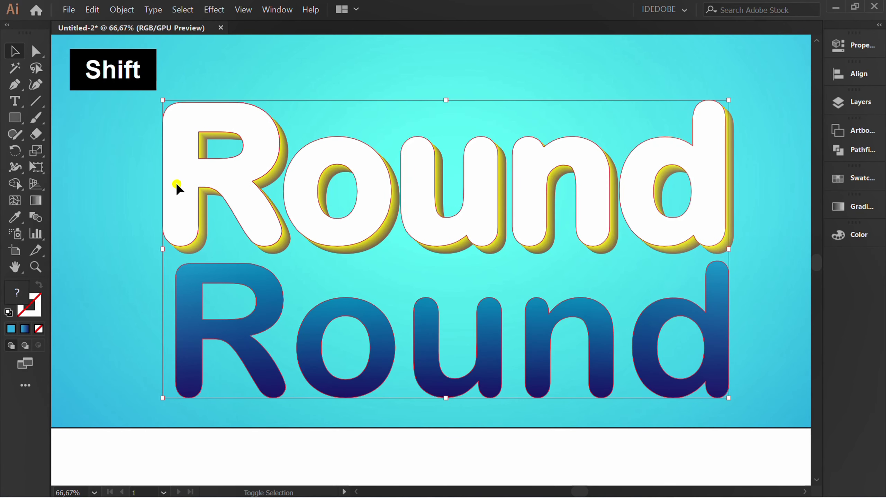
{"action": "left_click", "coordinate": [211, 157]}
{"action": "left_click", "coordinate": [843, 74]}
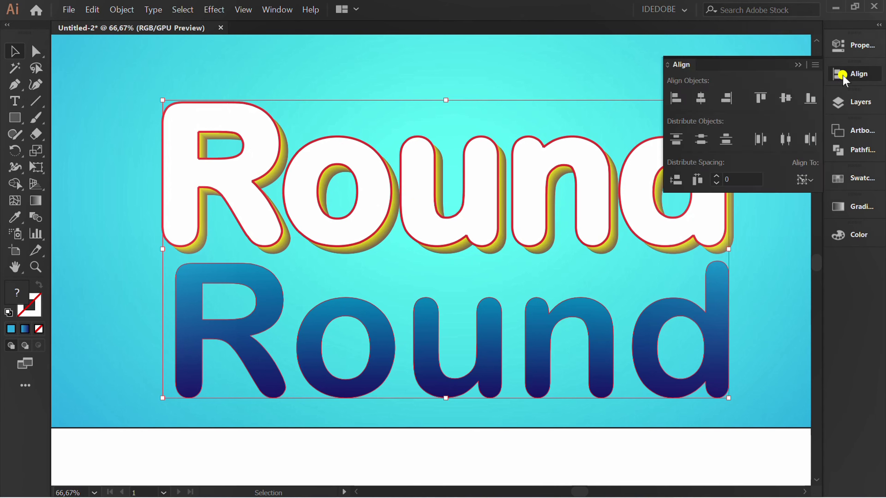
{"action": "left_click", "coordinate": [785, 98]}
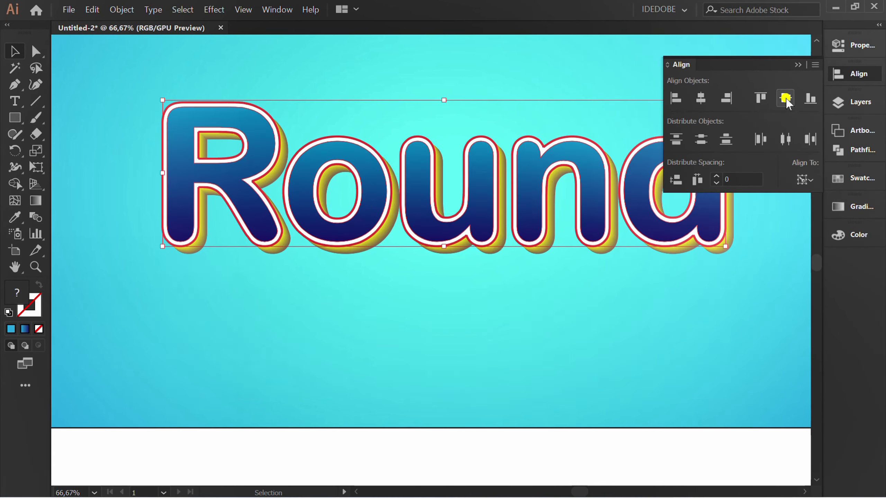
{"action": "left_click", "coordinate": [713, 159]}
{"action": "left_click", "coordinate": [444, 313]}
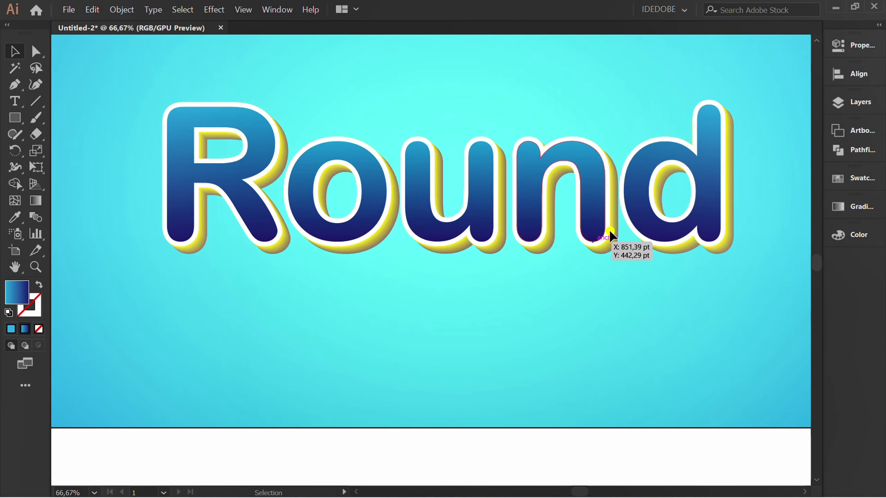
- Group all the stacked Round pieces and centre the group horizontally and vertically on the artboard
{"action": "left_click", "coordinate": [172, 223]}
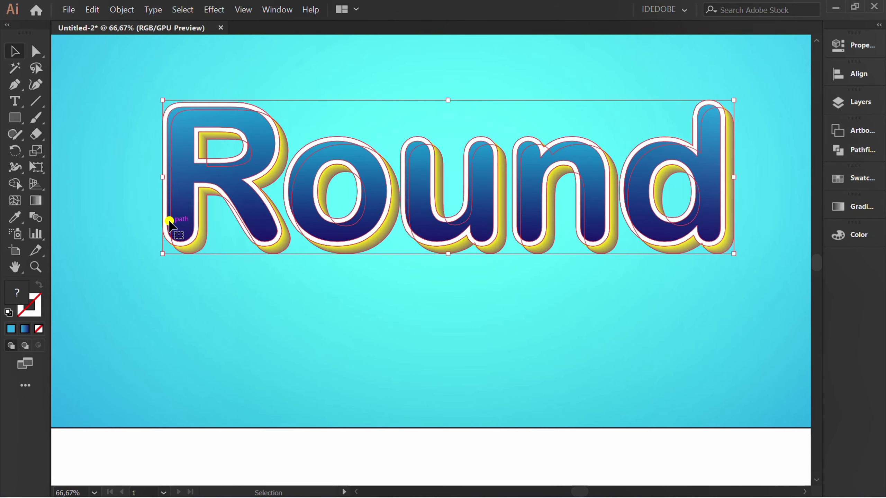
{"action": "right_click", "coordinate": [181, 175]}
{"action": "left_click", "coordinate": [222, 263]}
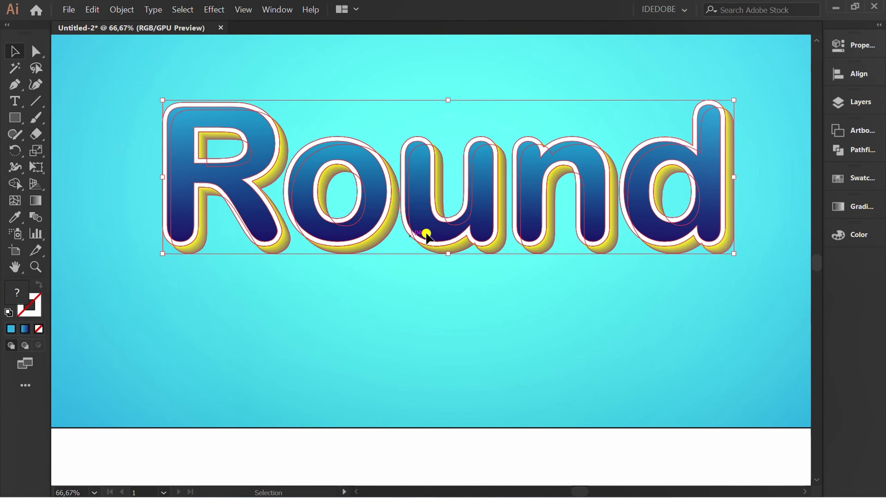
{"action": "left_click", "coordinate": [831, 83]}
{"action": "left_click", "coordinate": [701, 97]}
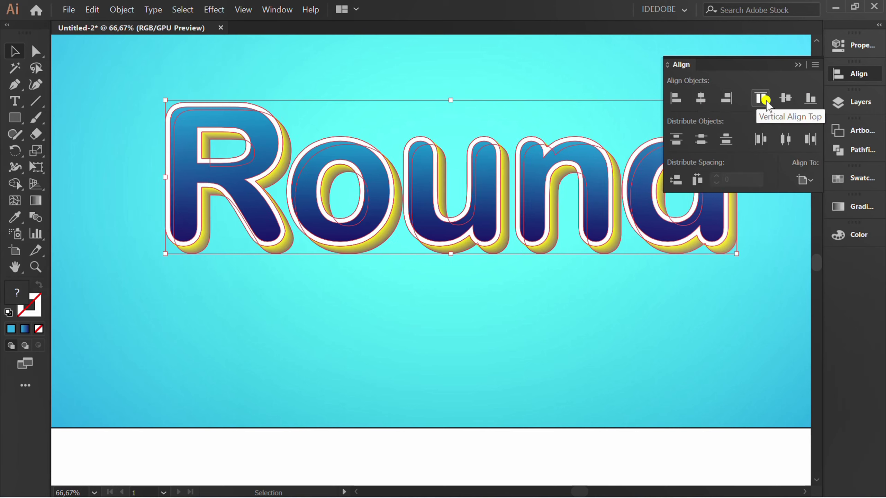
{"action": "left_click", "coordinate": [785, 97]}
- Apply a Drop Shadow to the Round group: 20% opacity, 7 pt X/Y offsets, 3 pt blur
{"action": "left_click", "coordinate": [799, 64]}
{"action": "key", "text": "ctrl+minus"}
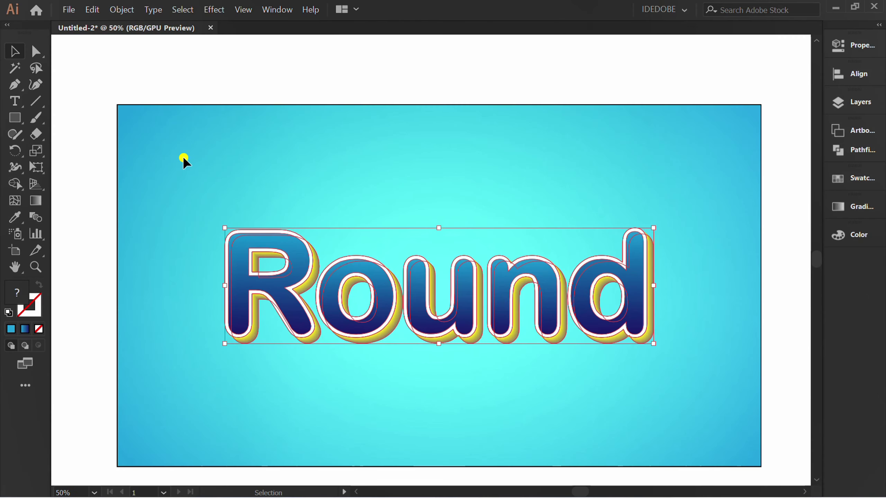
{"action": "left_click", "coordinate": [213, 8]}
{"action": "mouse_move", "coordinate": [249, 187]}
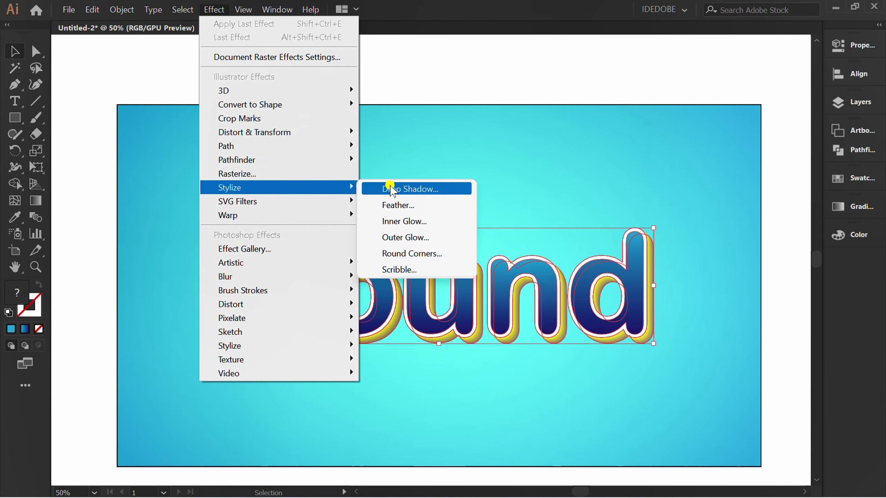
{"action": "left_click", "coordinate": [410, 187]}
{"action": "left_click", "coordinate": [683, 214]}
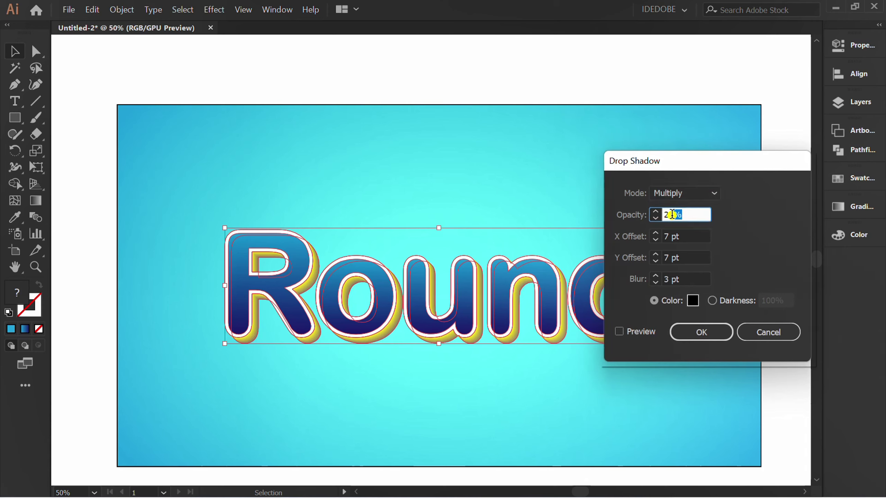
{"action": "left_click", "coordinate": [676, 281]}
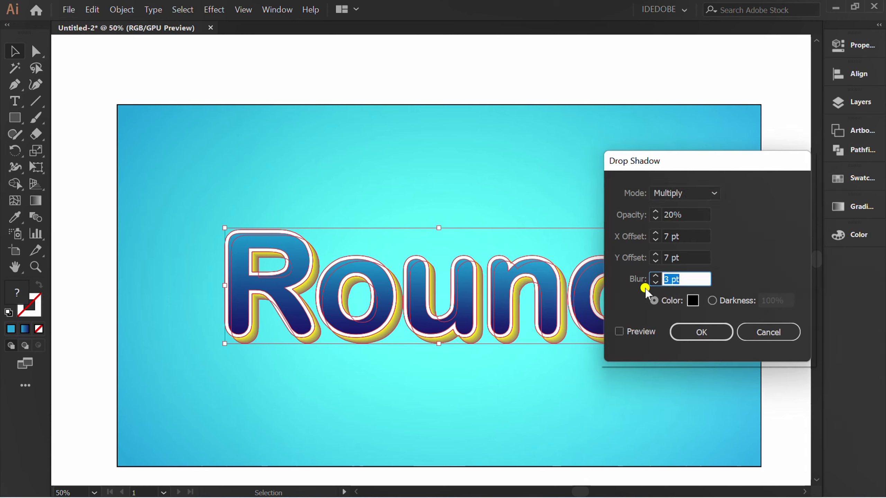
{"action": "left_click", "coordinate": [620, 331]}
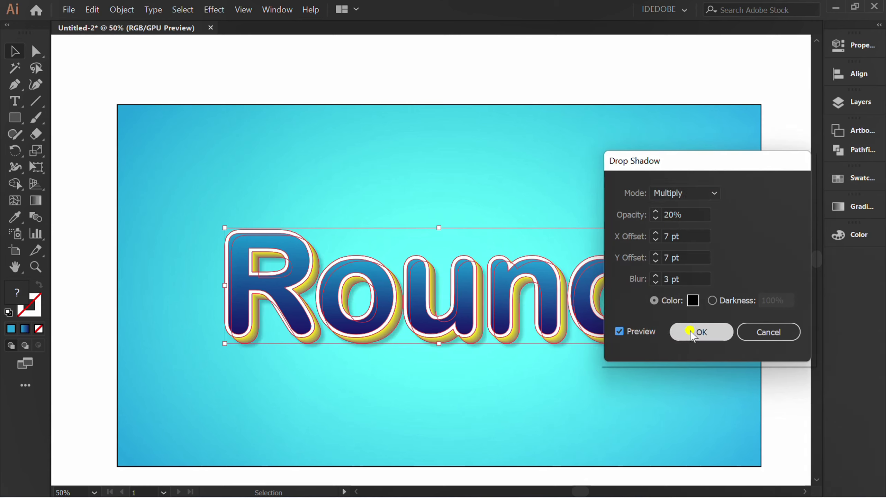
{"action": "left_click", "coordinate": [701, 332]}
{"action": "left_click", "coordinate": [540, 380]}
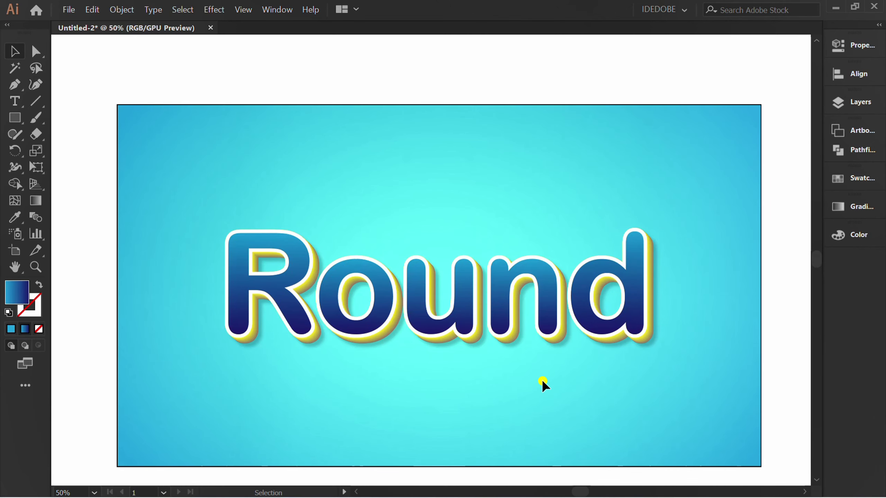
{"action": "key", "text": "ctrl+0"}
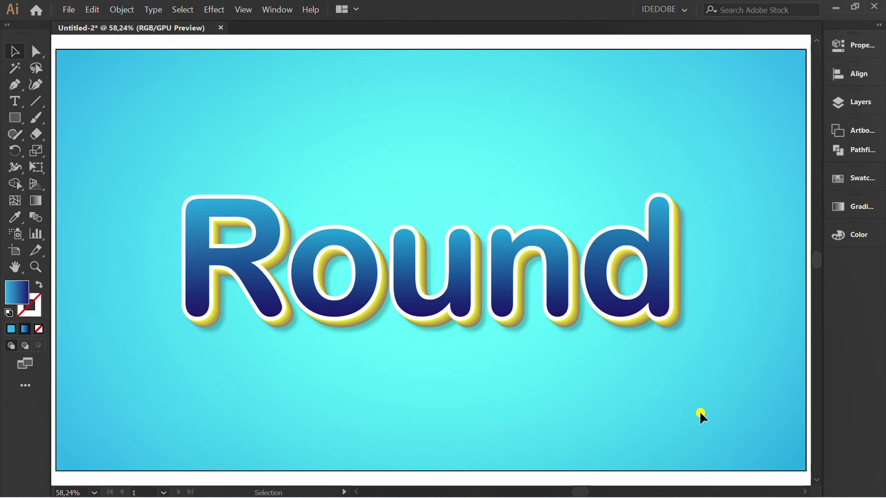